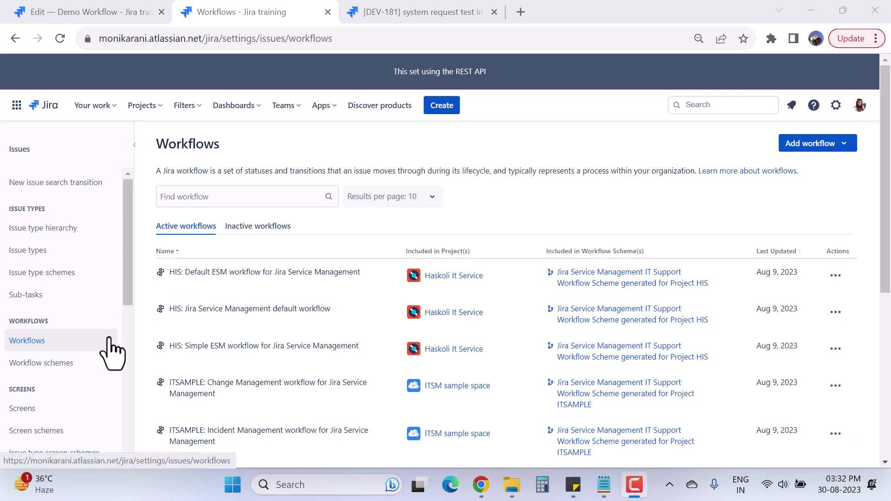
Open the inactive Demo Workflow for editing in diagram view and dismiss the browser zoom warning
{"action": "left_click", "coordinate": [264, 227]}
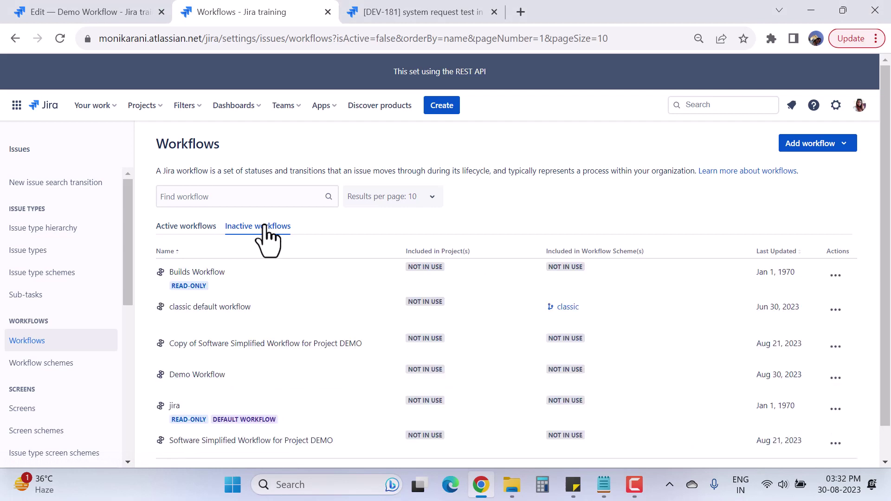
{"action": "scroll", "coordinate": [260, 394], "scroll_direction": "down", "scroll_amount": 1}
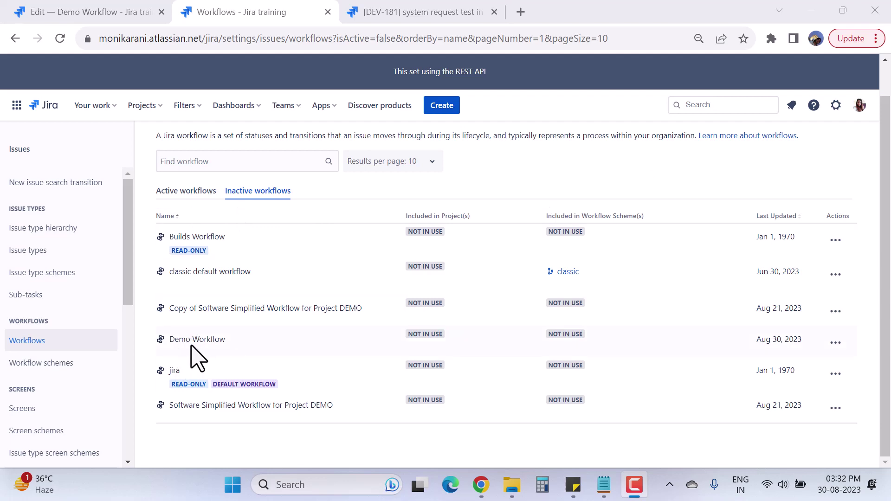
{"action": "left_click", "coordinate": [837, 344]}
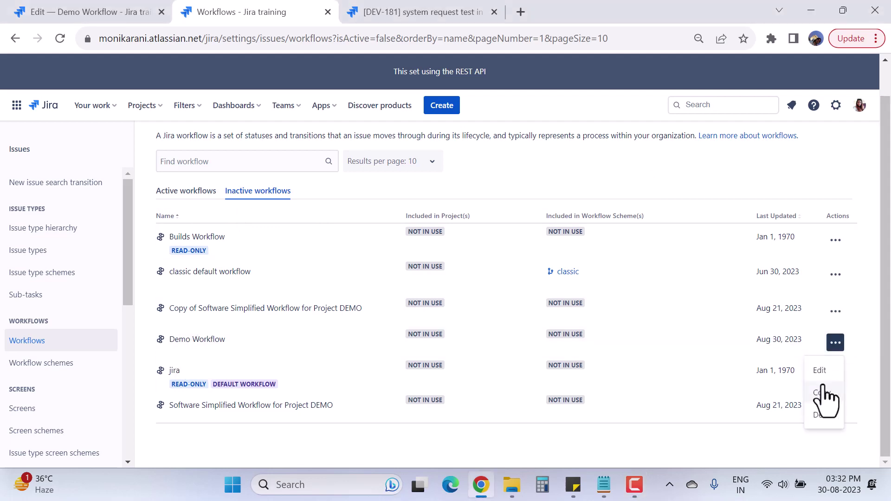
{"action": "left_click", "coordinate": [819, 371]}
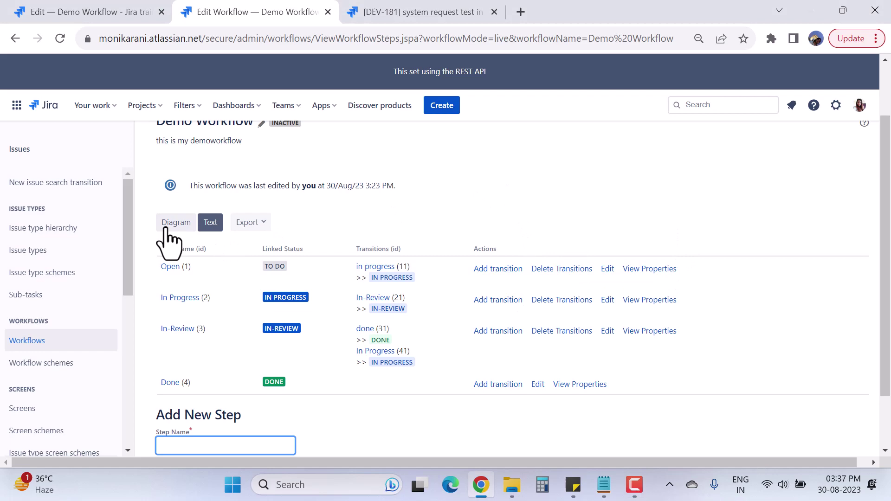
{"action": "left_click", "coordinate": [181, 225]}
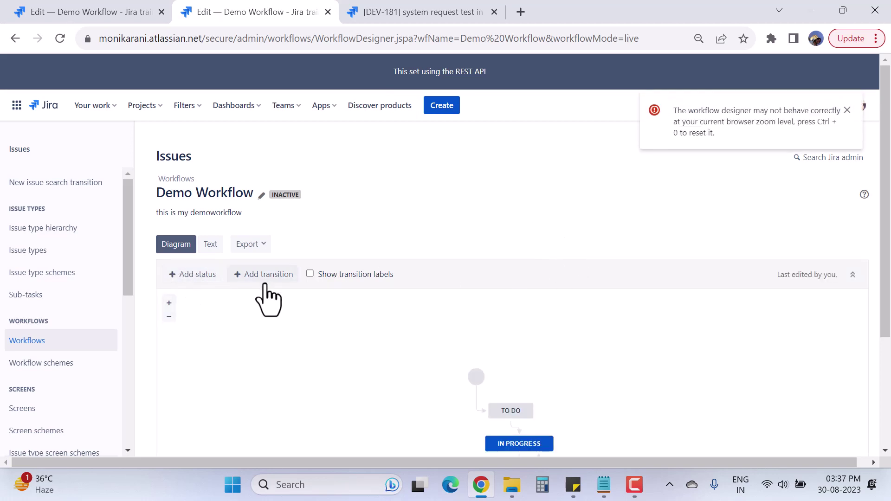
{"action": "left_click", "coordinate": [847, 110]}
Add a new status named In Development to the workflow with the In Progress category
{"action": "scroll", "coordinate": [631, 267], "scroll_direction": "down", "scroll_amount": 1}
{"action": "left_click", "coordinate": [195, 205]}
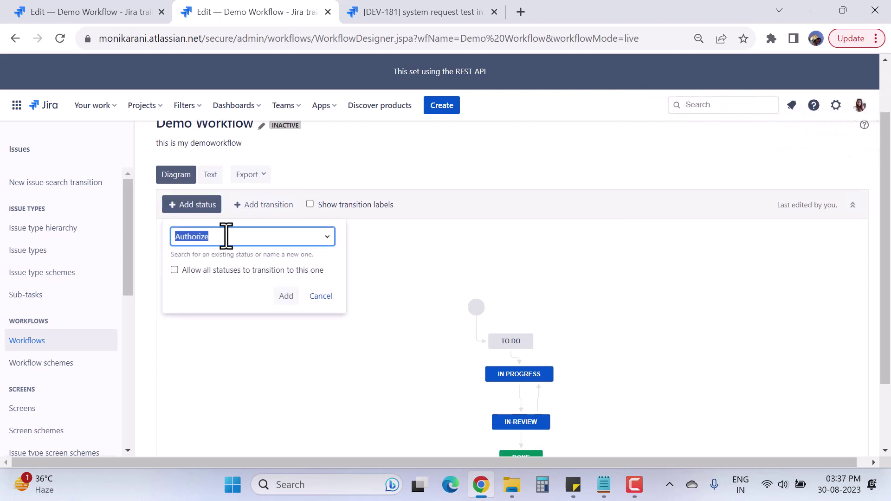
{"action": "type", "text": "In De"}
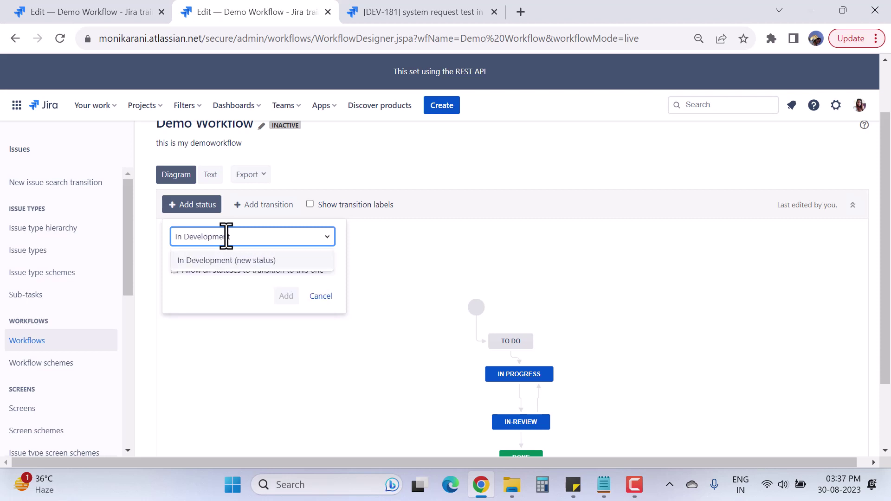
{"action": "type", "text": "velopment"}
{"action": "left_click", "coordinate": [236, 261]}
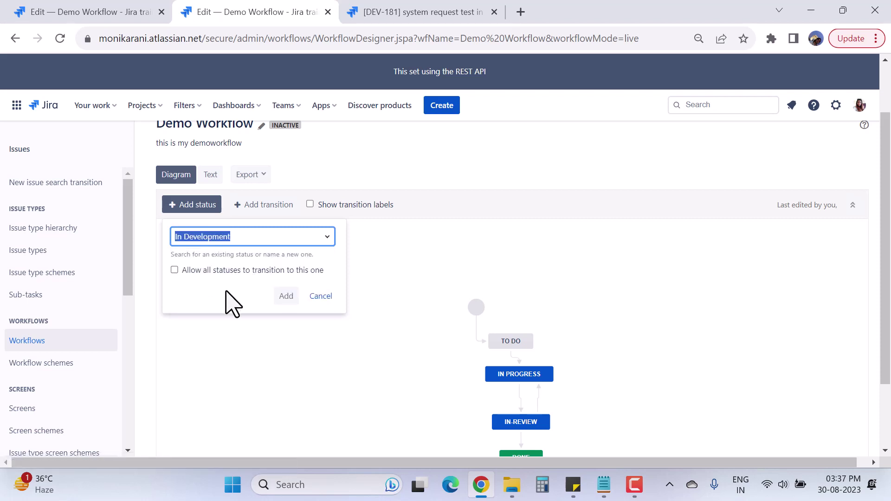
{"action": "left_click", "coordinate": [287, 298]}
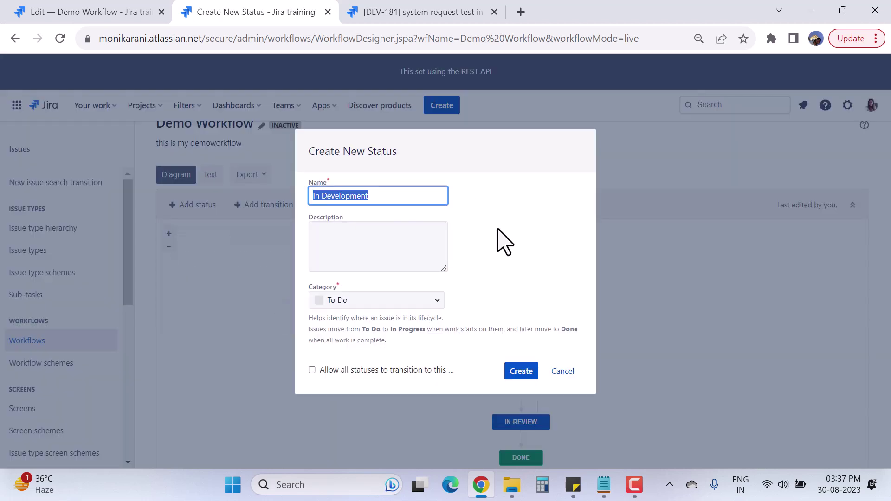
{"action": "left_click", "coordinate": [505, 241]}
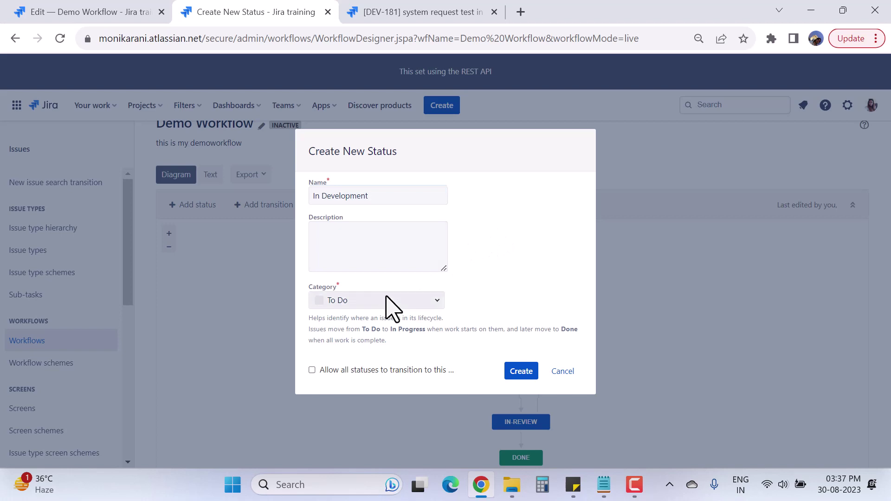
{"action": "left_click", "coordinate": [420, 300]}
{"action": "left_click", "coordinate": [328, 325]}
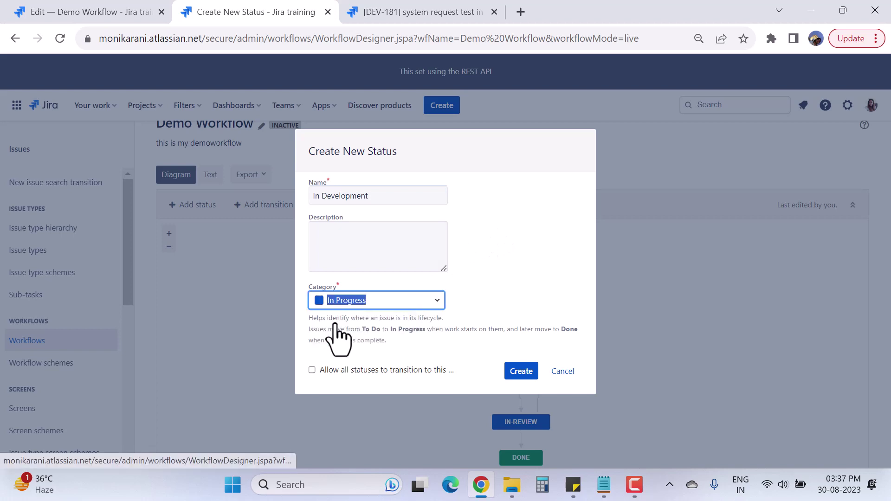
{"action": "left_click", "coordinate": [518, 273]}
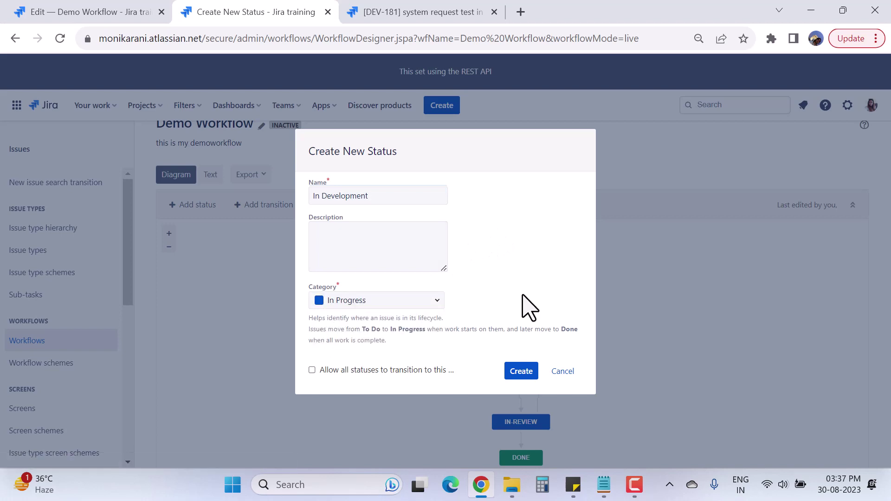
{"action": "left_click", "coordinate": [524, 376]}
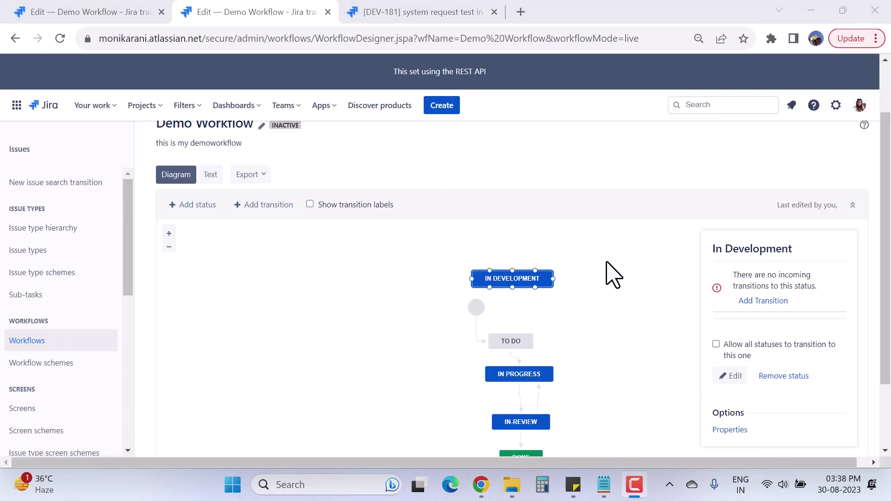
Move the In Development status between In Progress and In-Review in the diagram
{"action": "scroll", "coordinate": [612, 274], "scroll_direction": "down", "scroll_amount": 2}
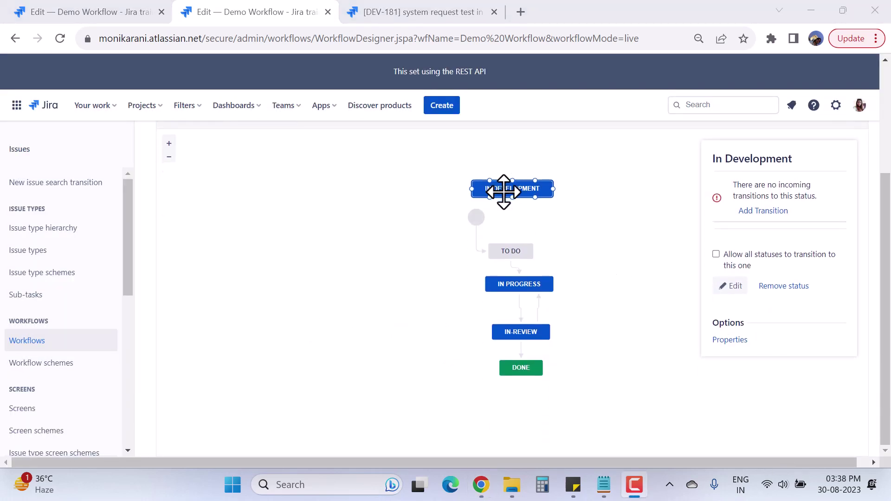
{"action": "left_click_drag", "start_coordinate": [503, 191], "coordinate": [515, 307]}
{"action": "left_click", "coordinate": [608, 246]}
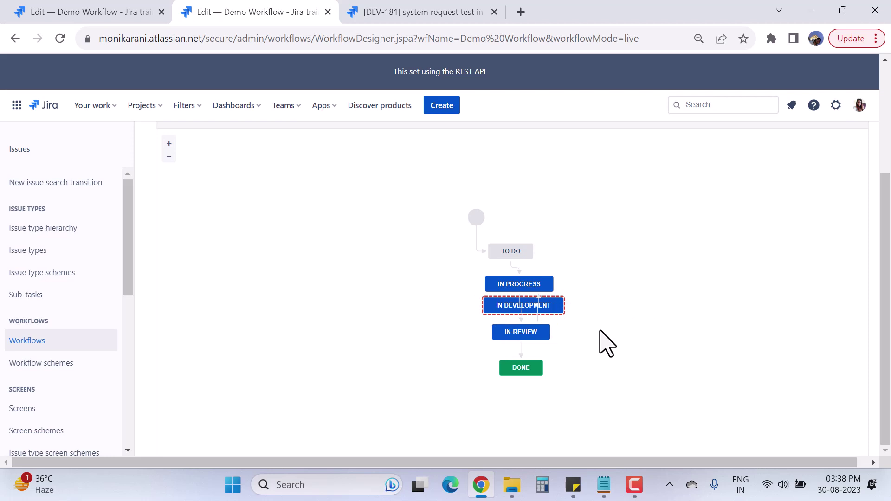
Add a new In QA status with the In Progress category and place it beside In-Review in the diagram
{"action": "scroll", "coordinate": [605, 343], "scroll_direction": "up", "scroll_amount": 3}
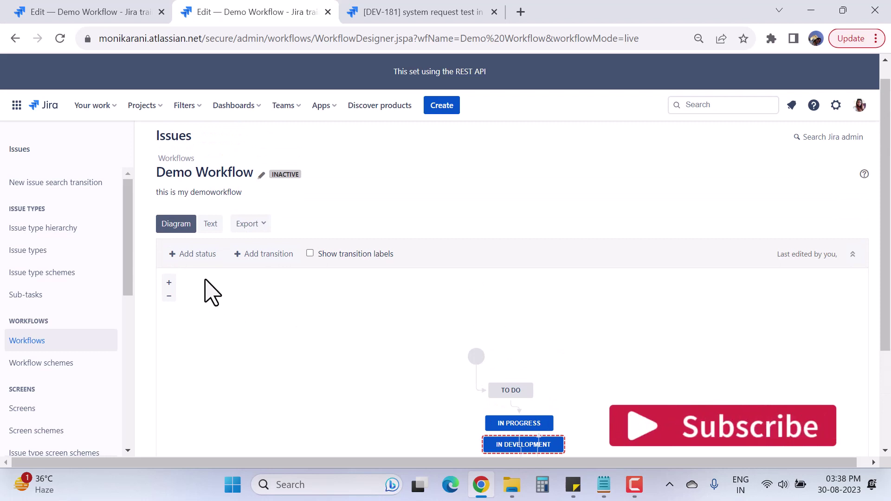
{"action": "left_click", "coordinate": [194, 256]}
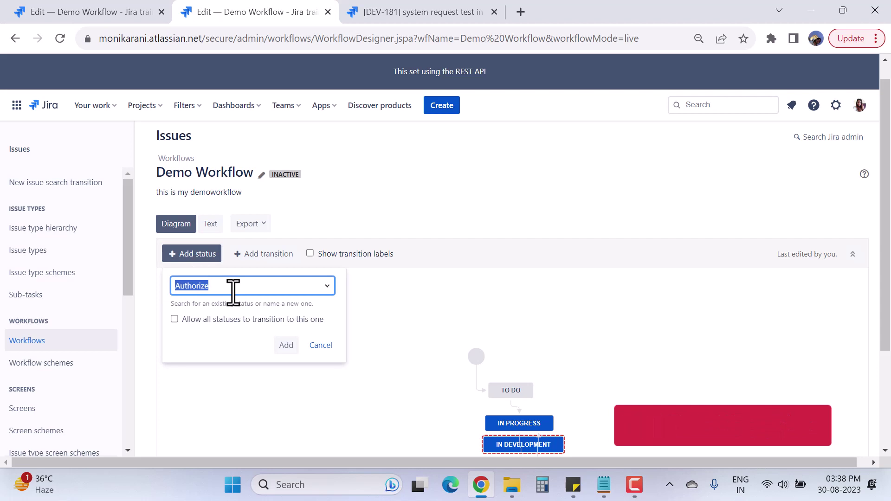
{"action": "key", "text": "BackSpace"}
{"action": "type", "text": "In "}
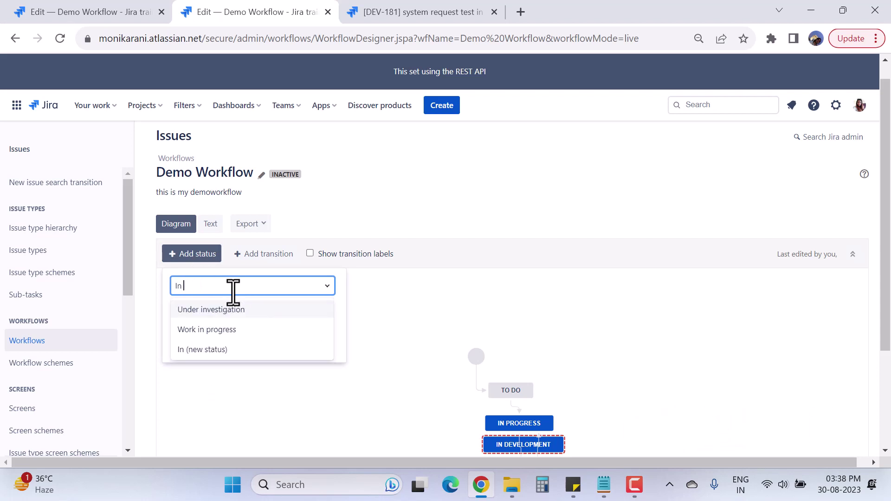
{"action": "type", "text": "QA"}
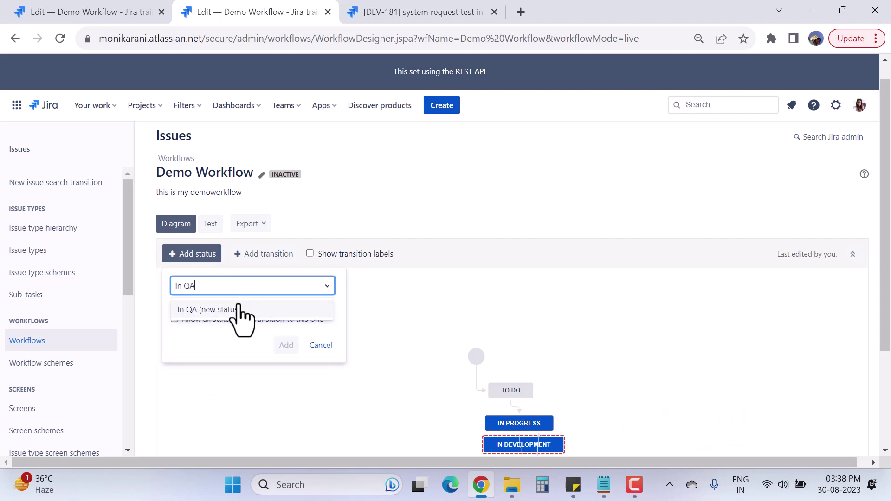
{"action": "left_click", "coordinate": [235, 310]}
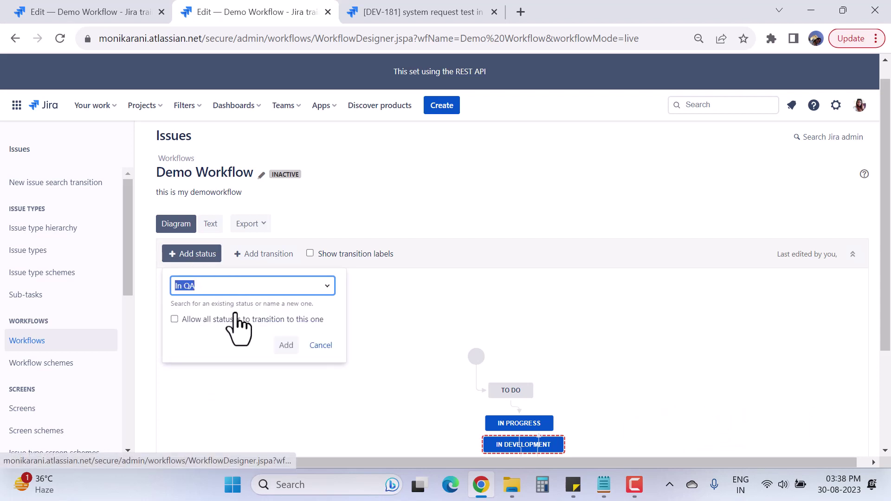
{"action": "left_click", "coordinate": [285, 346]}
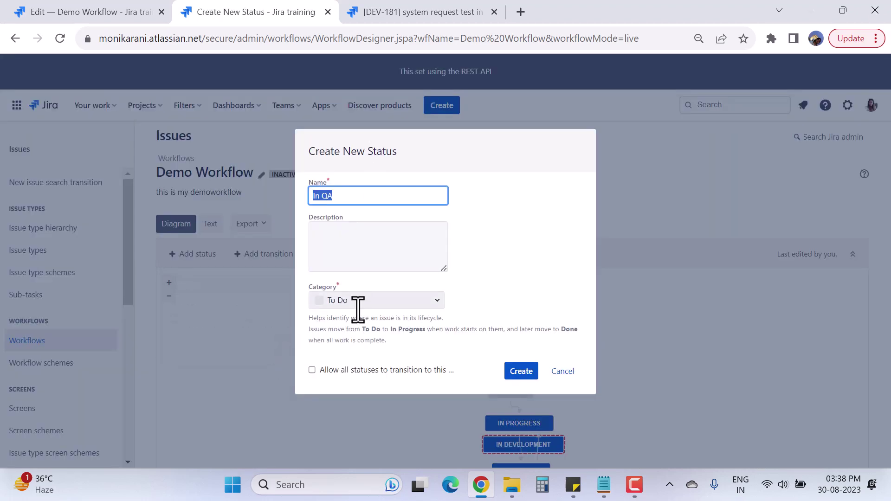
{"action": "left_click", "coordinate": [421, 301]}
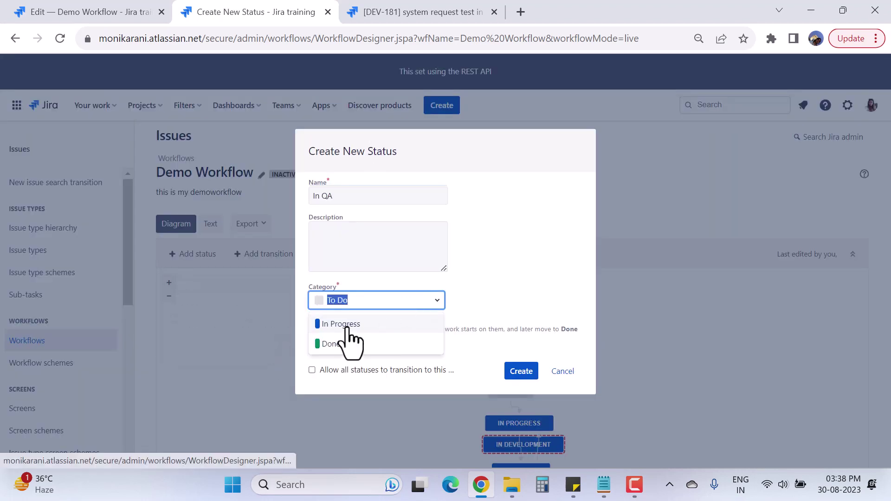
{"action": "left_click", "coordinate": [348, 325]}
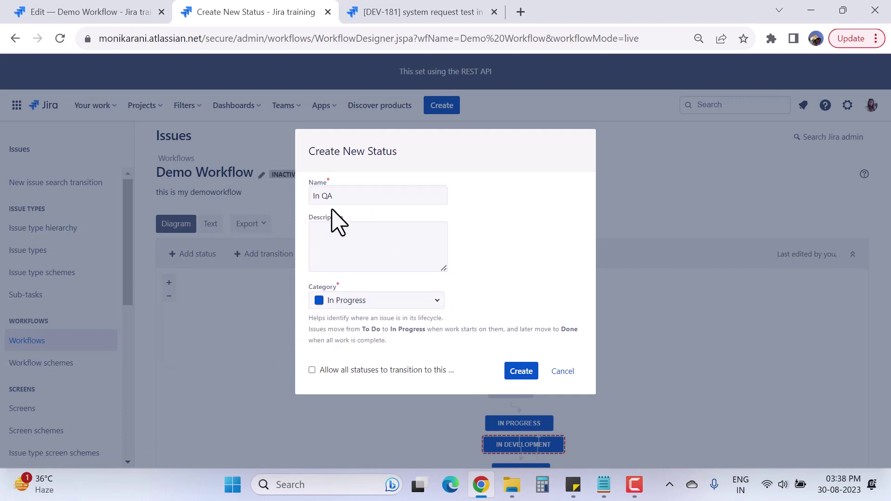
{"action": "left_click", "coordinate": [332, 243]}
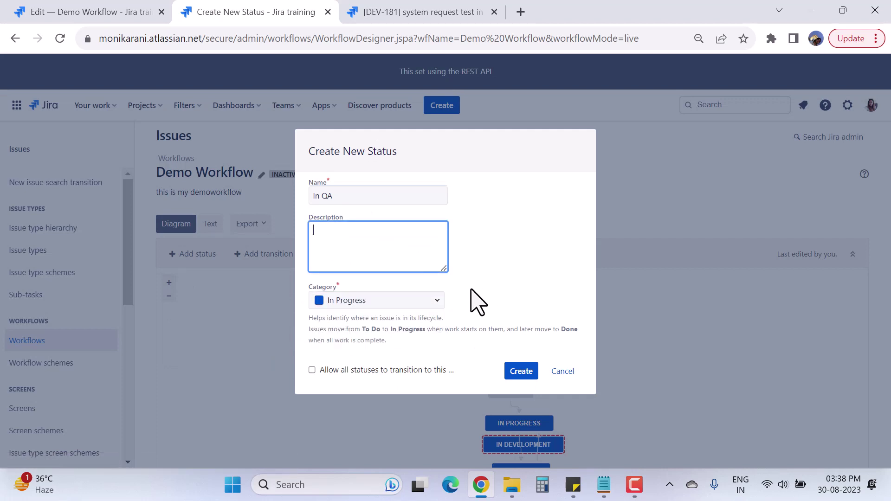
{"action": "left_click", "coordinate": [521, 372]}
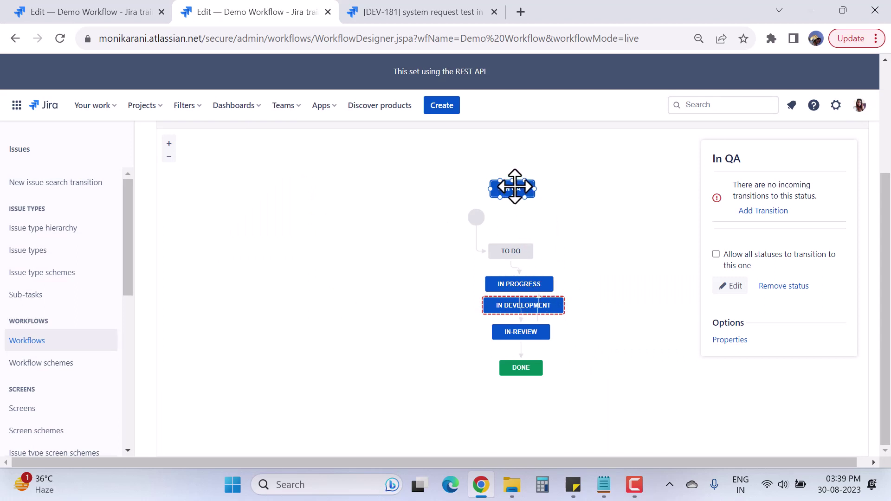
{"action": "left_click_drag", "start_coordinate": [514, 187], "coordinate": [586, 329]}
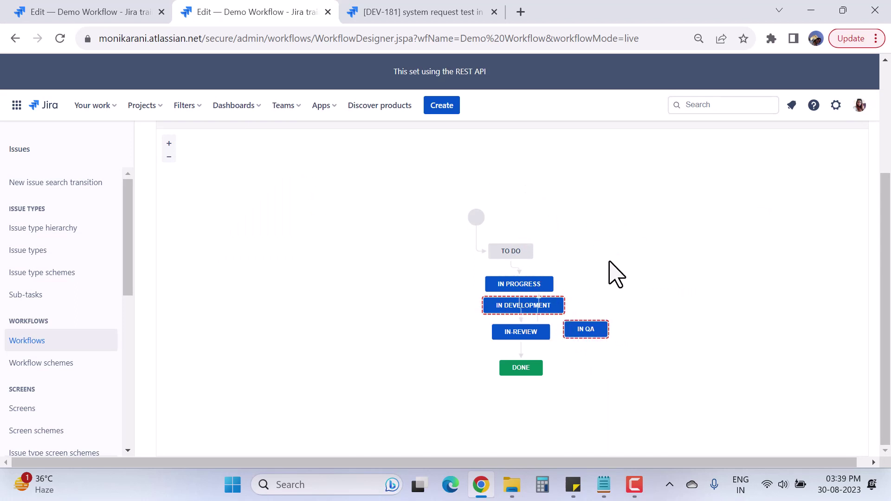
Remove the In Progress status and its related transitions from the workflow
{"action": "left_click", "coordinate": [521, 284]}
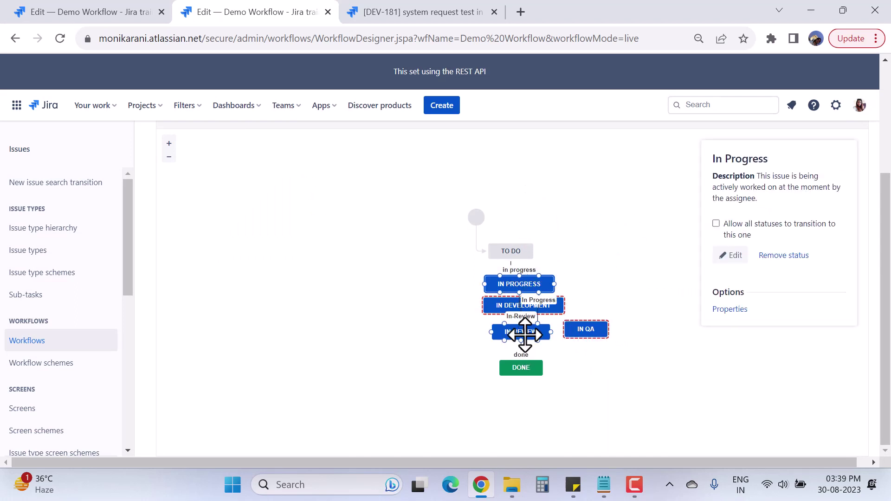
{"action": "left_click", "coordinate": [525, 334]}
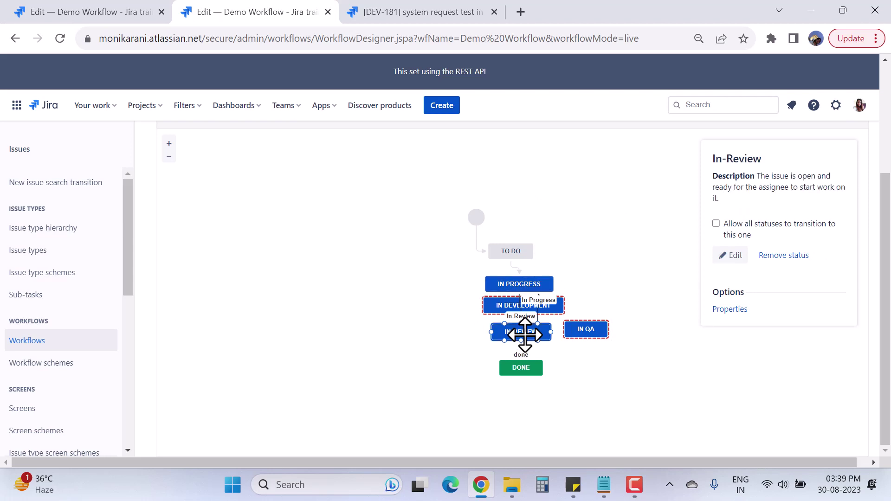
{"action": "left_click", "coordinate": [520, 289]}
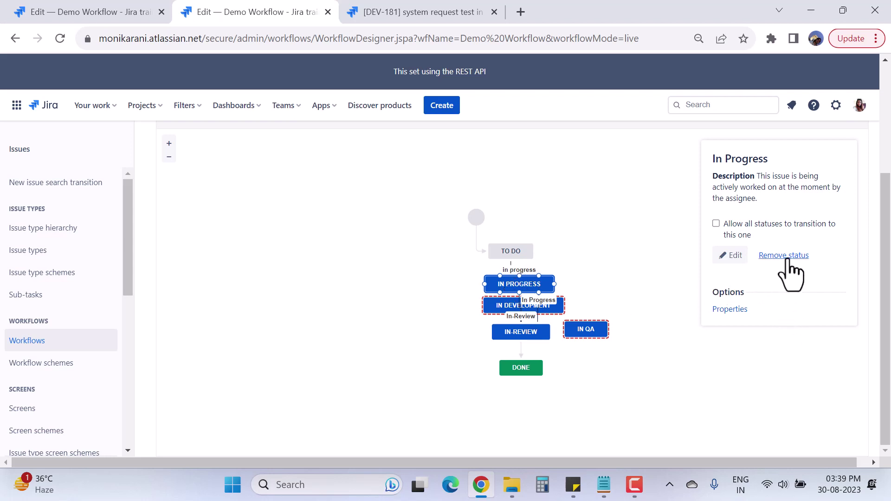
{"action": "scroll", "coordinate": [657, 299], "scroll_direction": "up", "scroll_amount": 3}
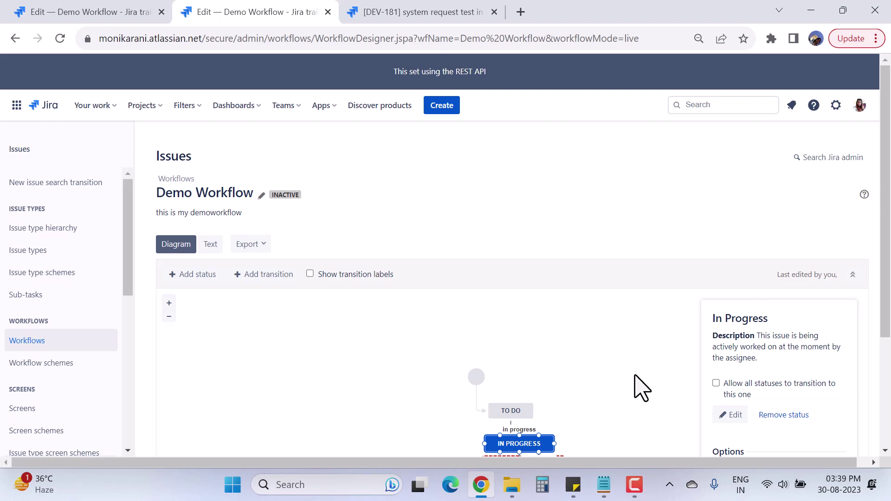
{"action": "scroll", "coordinate": [642, 388], "scroll_direction": "down", "scroll_amount": 3}
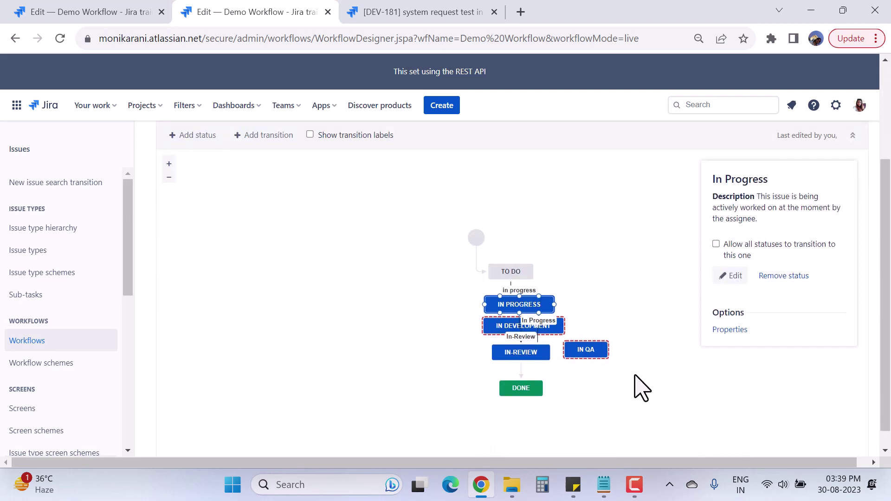
{"action": "left_click", "coordinate": [774, 278]}
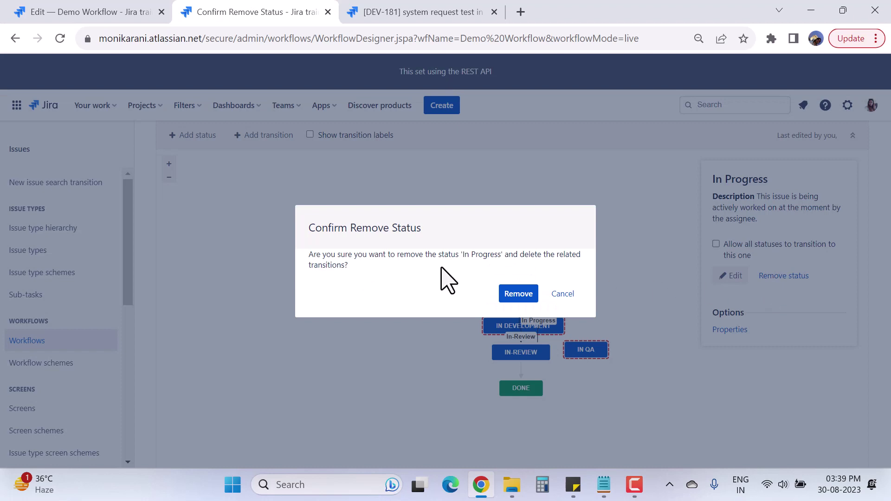
{"action": "left_click", "coordinate": [511, 300]}
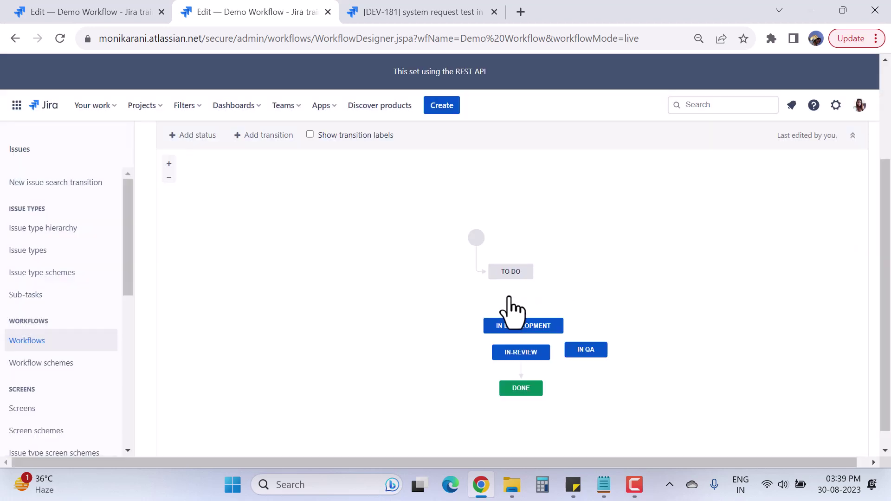
Remove the In-Review status and its related transitions from the workflow
{"action": "scroll", "coordinate": [680, 385], "scroll_direction": "down", "scroll_amount": 1}
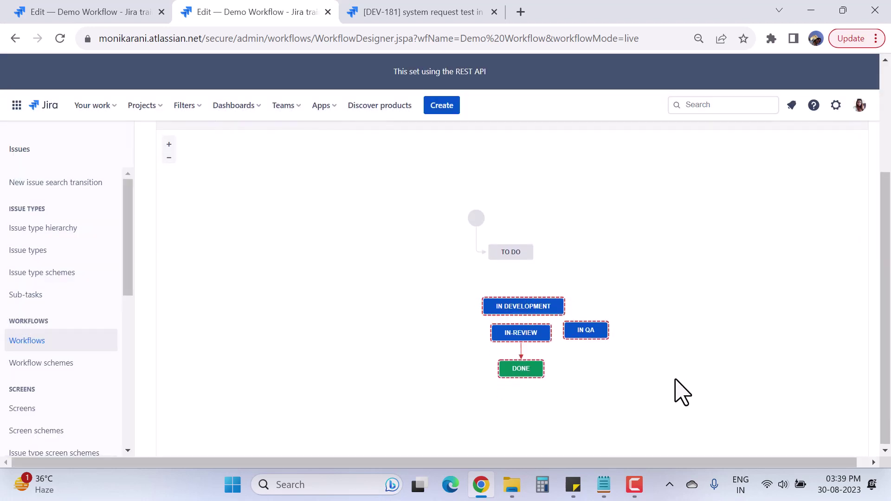
{"action": "left_click", "coordinate": [526, 332]}
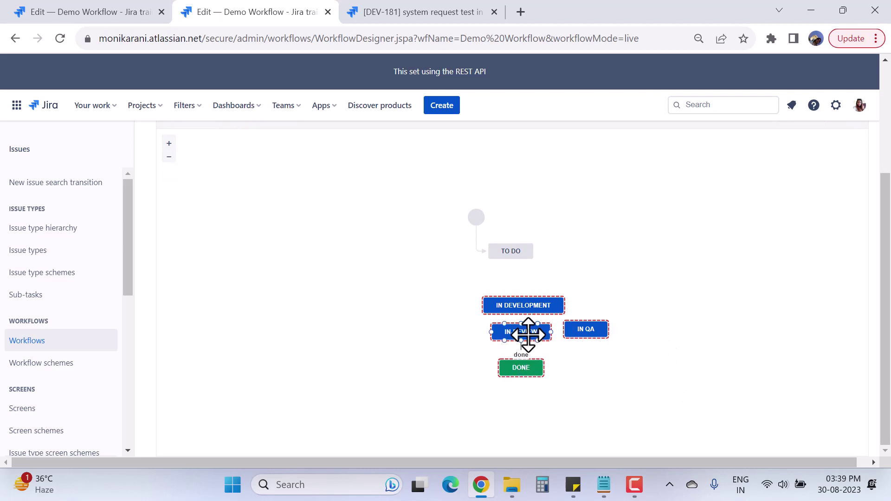
{"action": "left_click", "coordinate": [528, 333]}
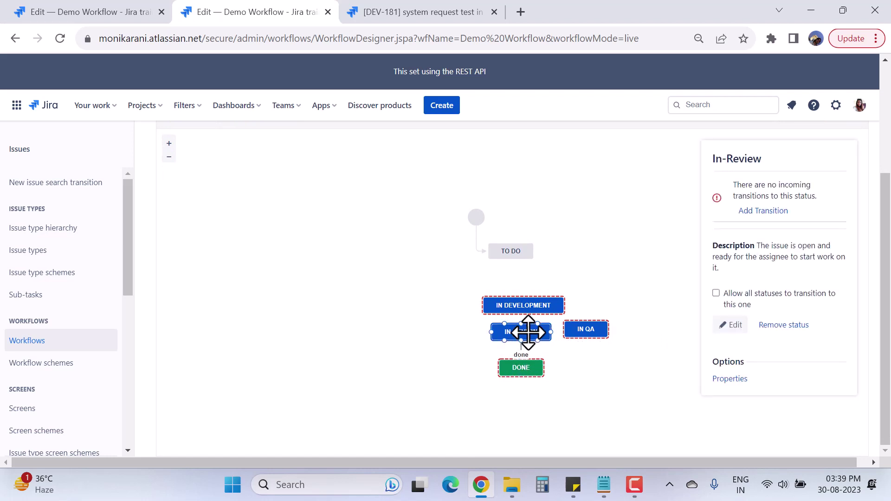
{"action": "left_click", "coordinate": [781, 326]}
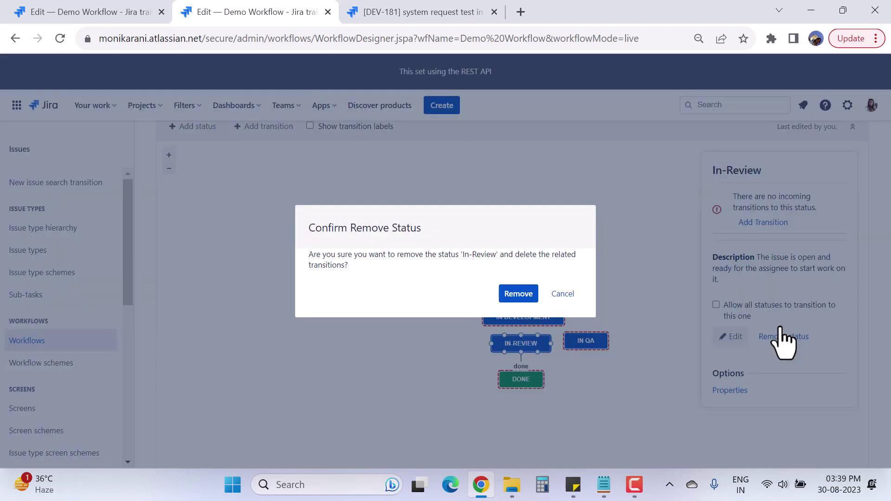
{"action": "left_click", "coordinate": [523, 294]}
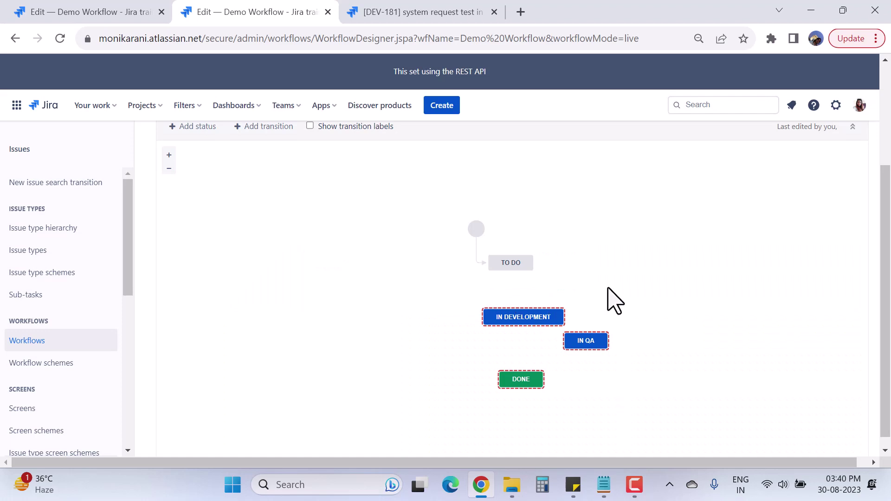
Move In Development up beneath To Do and place In QA between In Development and Done in the diagram
{"action": "scroll", "coordinate": [615, 301], "scroll_direction": "down", "scroll_amount": 1}
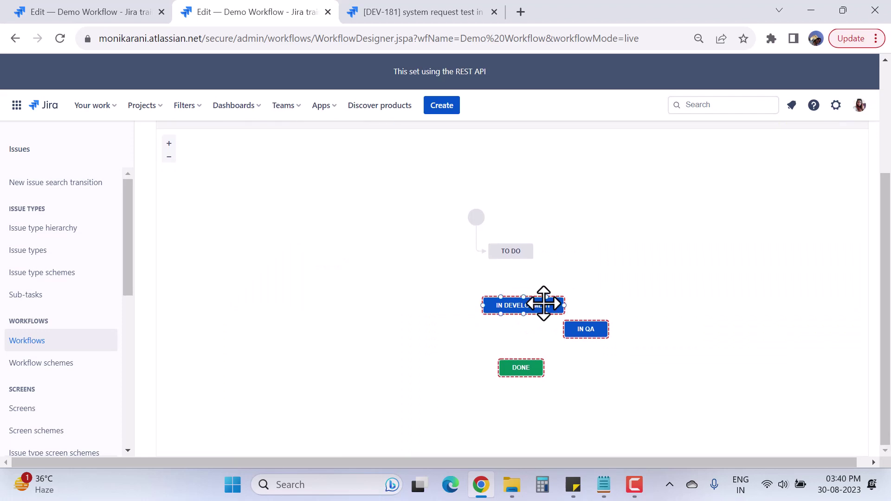
{"action": "left_click", "coordinate": [519, 249]}
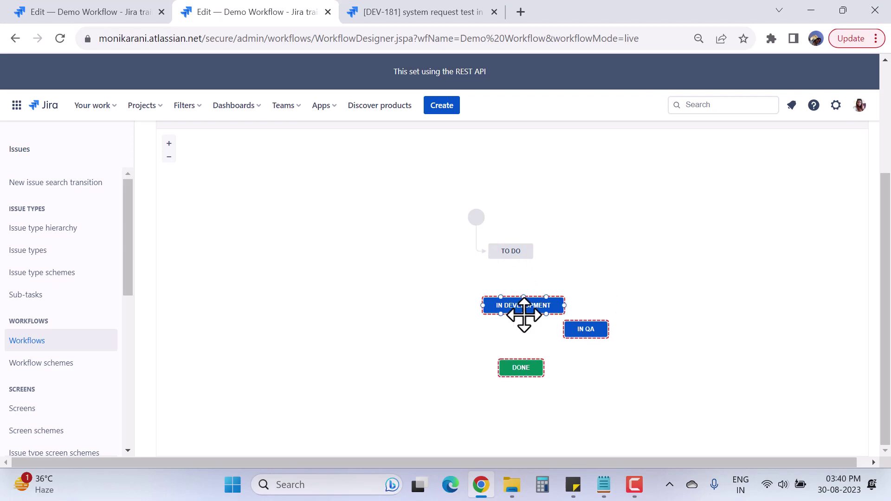
{"action": "mouse_move", "coordinate": [511, 304]}
{"action": "left_mouse_down"}
{"action": "mouse_move", "coordinate": [528, 286]}
{"action": "mouse_move", "coordinate": [511, 288]}
{"action": "left_mouse_up"}
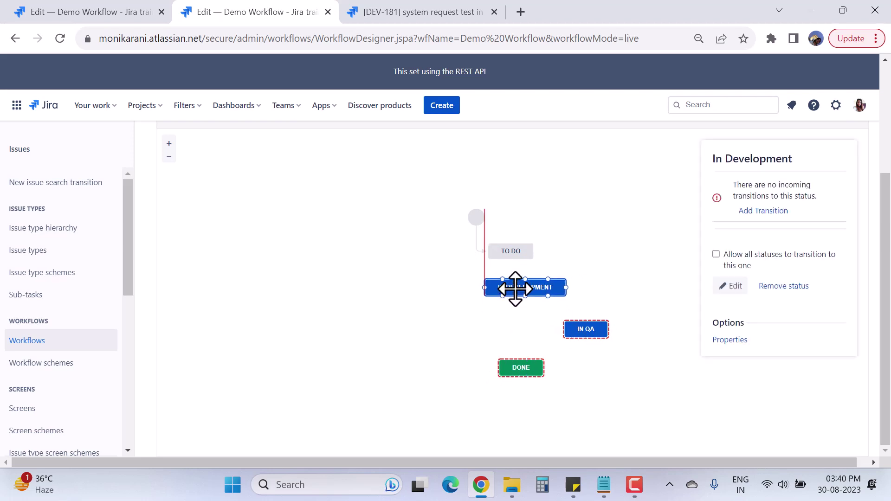
{"action": "left_click_drag", "start_coordinate": [589, 328], "coordinate": [526, 327]}
{"action": "left_click", "coordinate": [598, 398]}
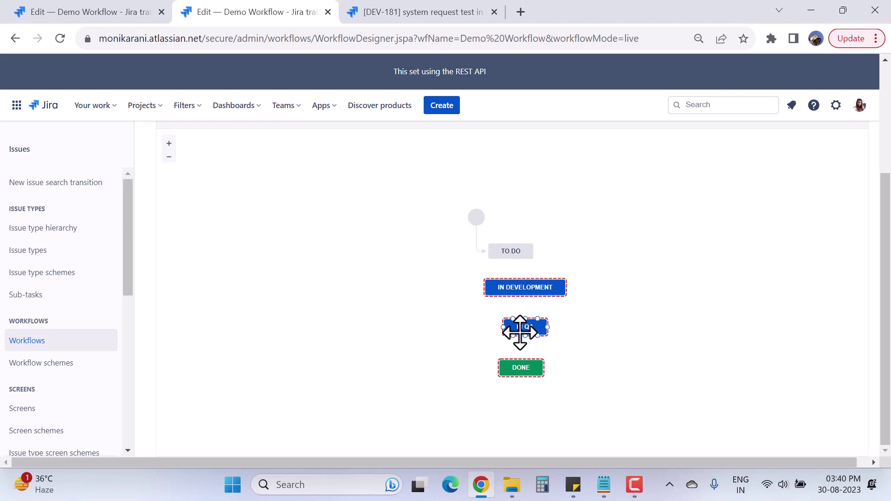
Add a transition from To Do to In Development named "in development" with no screen
{"action": "left_click", "coordinate": [512, 252]}
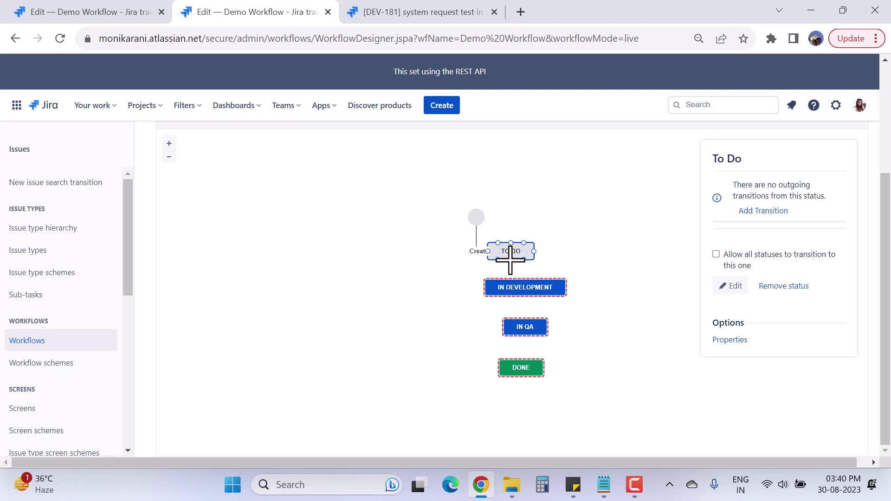
{"action": "left_click_drag", "start_coordinate": [510, 260], "coordinate": [504, 279]}
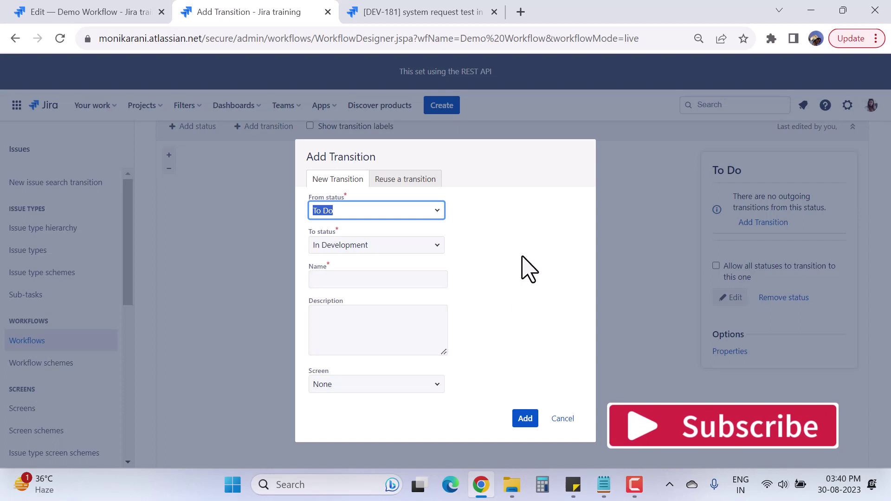
{"action": "left_click", "coordinate": [523, 269]}
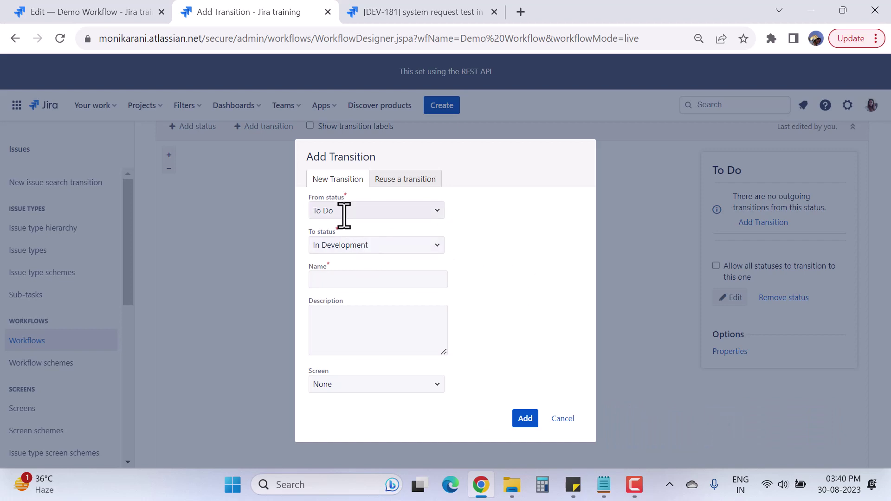
{"action": "left_click", "coordinate": [355, 279]}
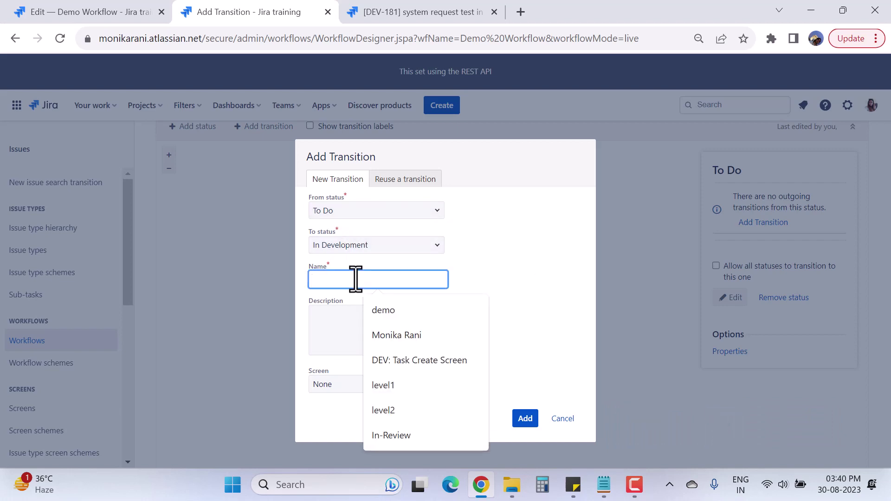
{"action": "type", "text": "in"}
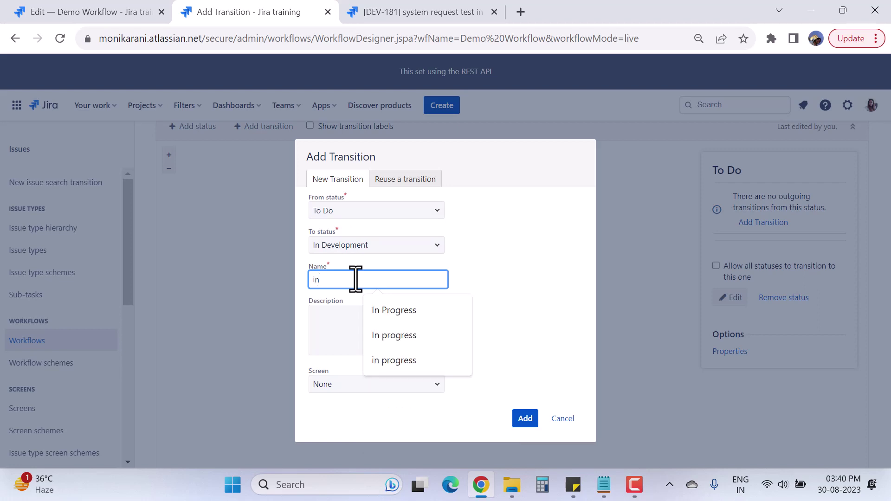
{"action": "type", "text": " development"}
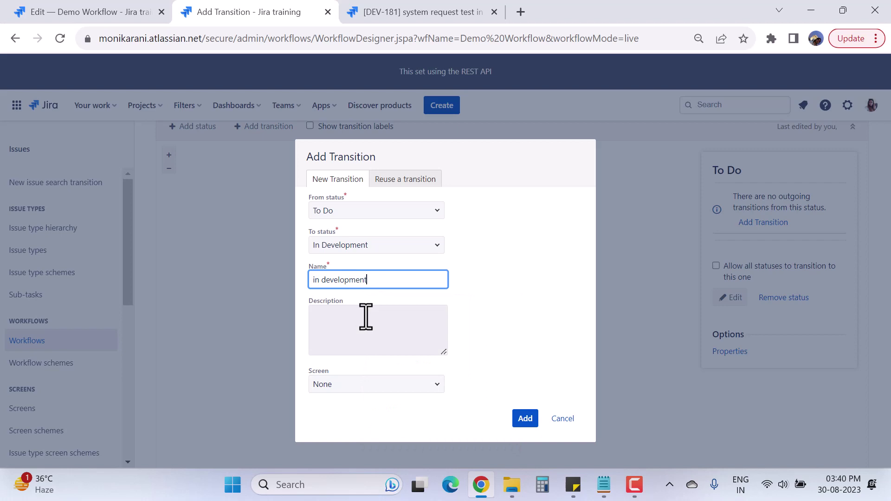
{"action": "left_click", "coordinate": [370, 332]}
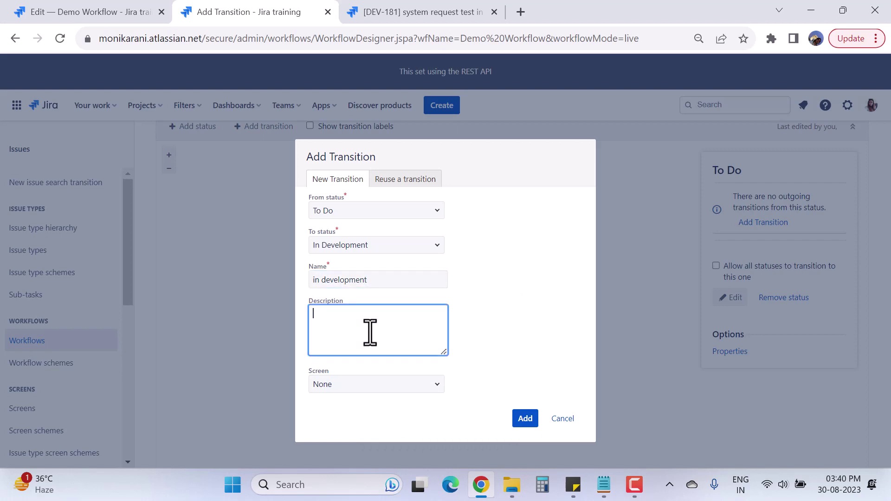
{"action": "left_click", "coordinate": [469, 351]}
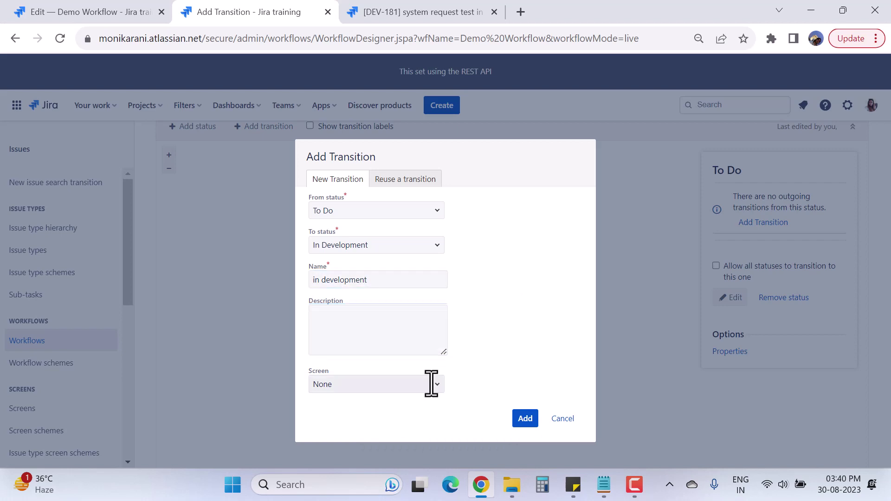
{"action": "left_click", "coordinate": [436, 388]}
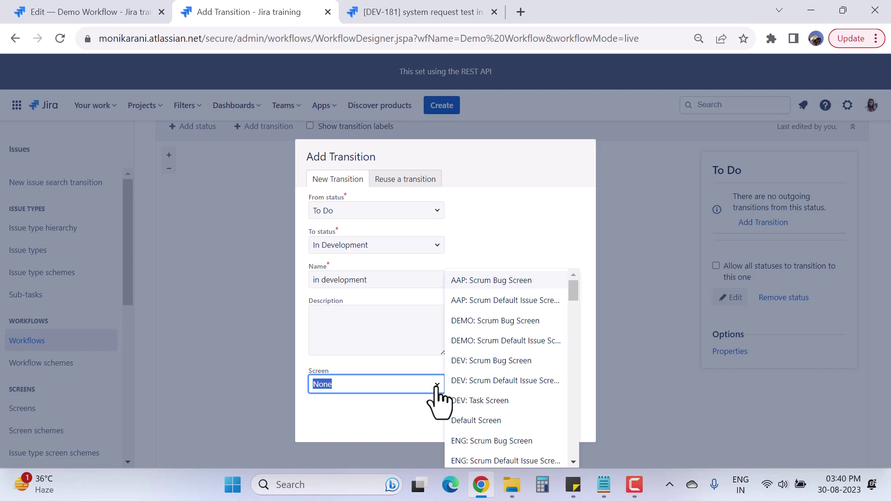
{"action": "left_click", "coordinate": [508, 237]}
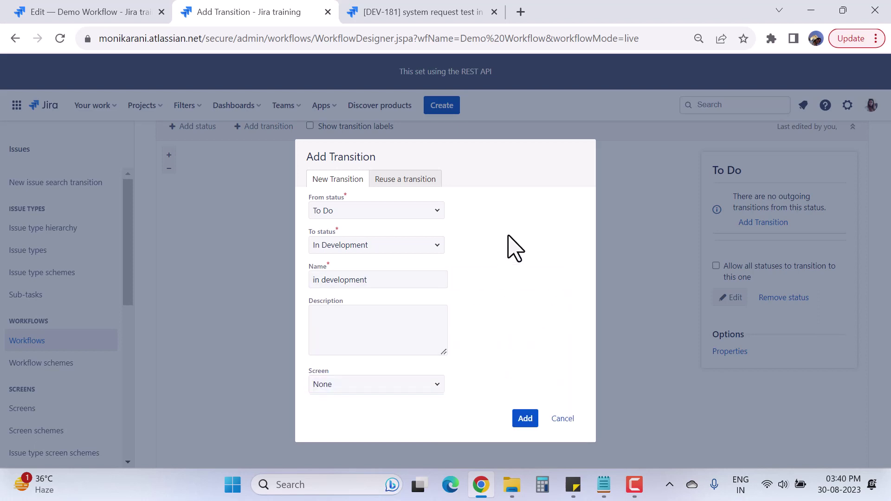
{"action": "left_click", "coordinate": [525, 419]}
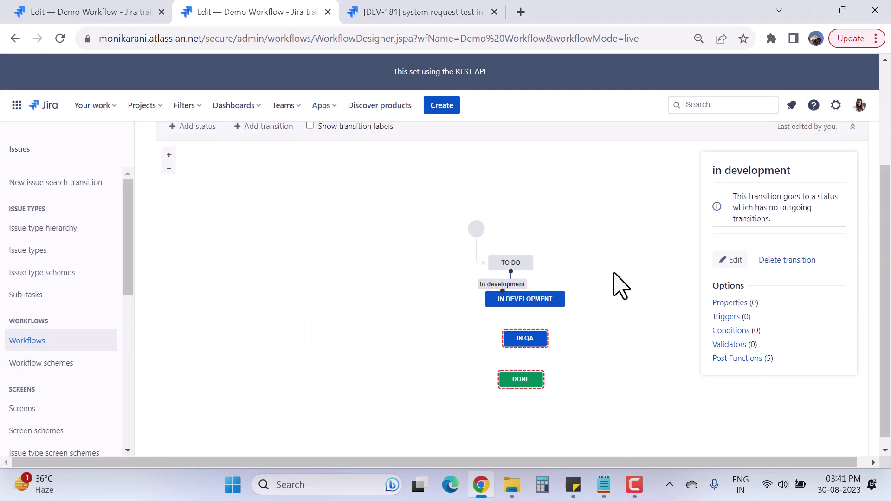
Space out the In Development, In QA and Done statuses vertically below To Do in the diagram
{"action": "mouse_move", "coordinate": [515, 295]}
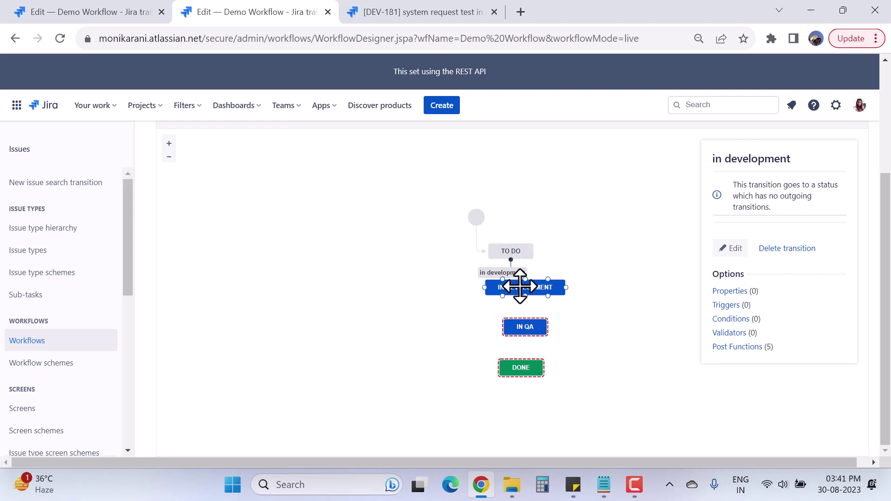
{"action": "left_click_drag", "start_coordinate": [517, 285], "coordinate": [531, 308]}
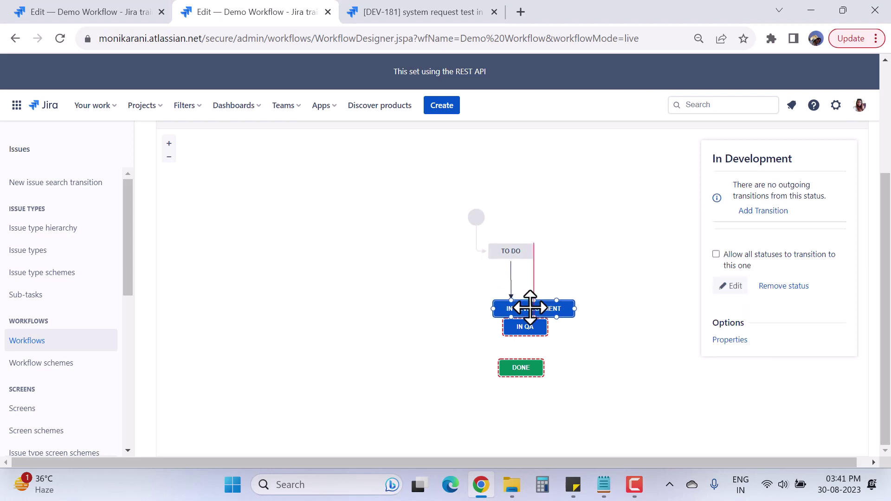
{"action": "left_click", "coordinate": [605, 350]}
{"action": "left_click_drag", "start_coordinate": [523, 372], "coordinate": [520, 387]}
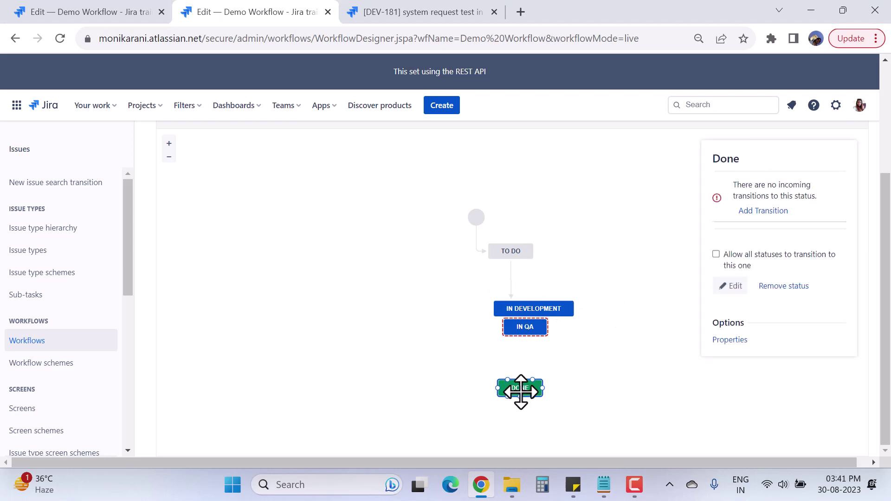
{"action": "left_click_drag", "start_coordinate": [526, 327], "coordinate": [515, 354]}
{"action": "left_click_drag", "start_coordinate": [521, 310], "coordinate": [523, 309]}
{"action": "left_click", "coordinate": [617, 364]}
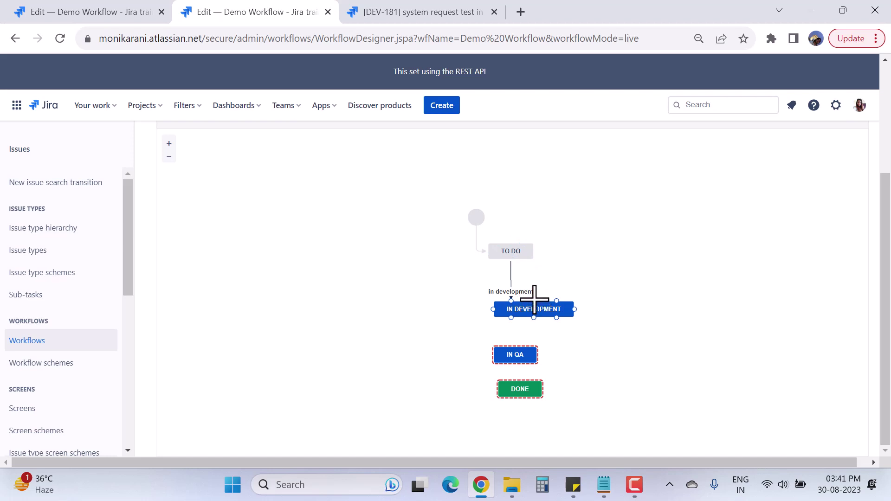
Add a return transition from In Development to To Do named "To Do"
{"action": "left_click_drag", "start_coordinate": [533, 300], "coordinate": [525, 259]}
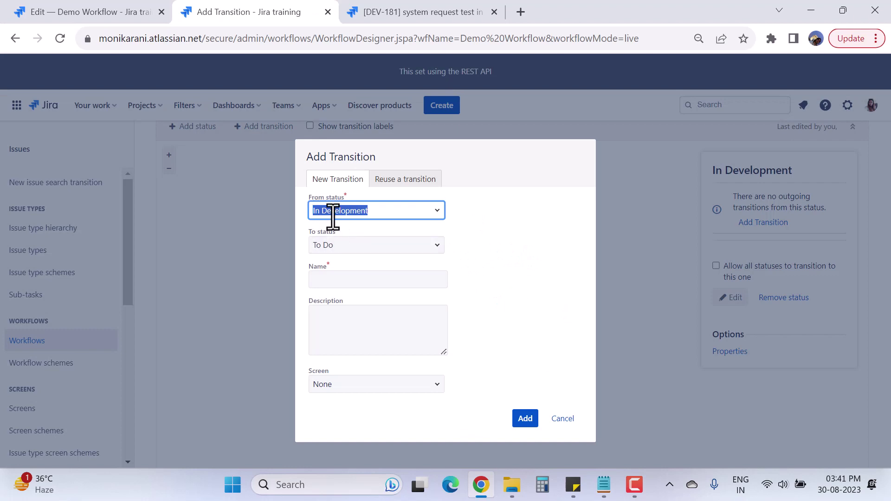
{"action": "left_click", "coordinate": [331, 280]}
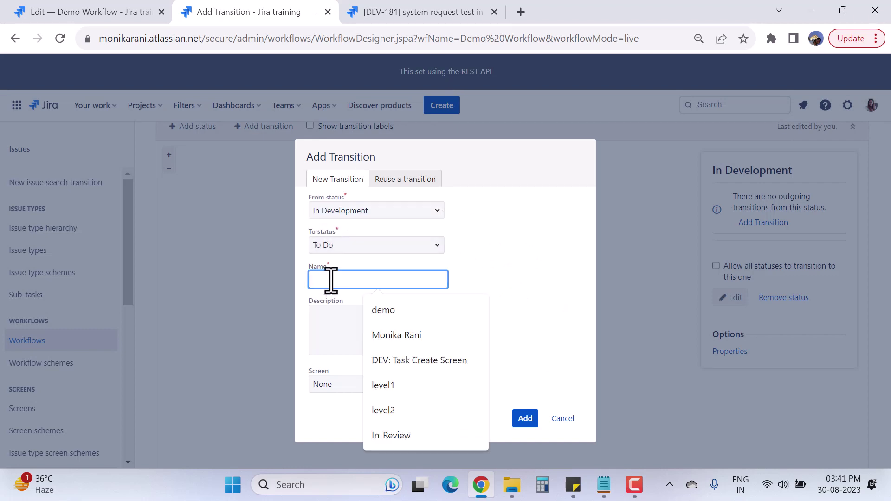
{"action": "type", "text": "In"}
{"action": "key", "text": "BackSpace"}
{"action": "key", "text": "BackSpace"}
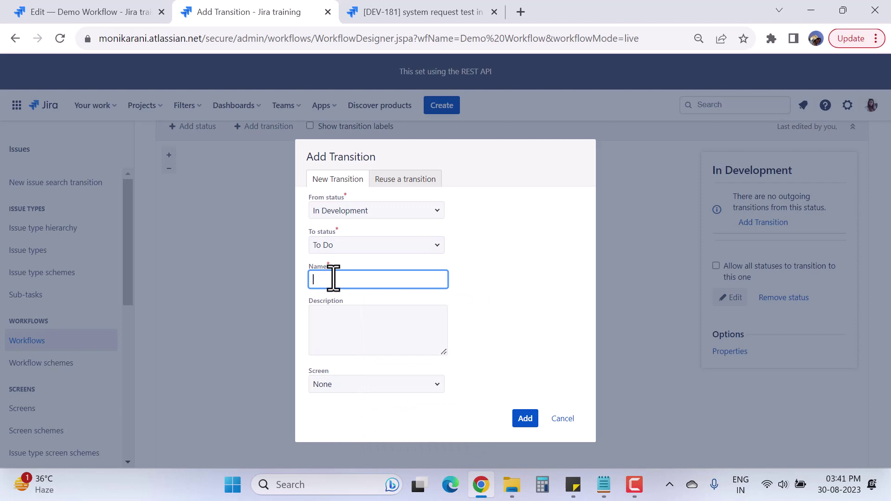
{"action": "type", "text": "To Do"}
{"action": "left_click", "coordinate": [524, 420]}
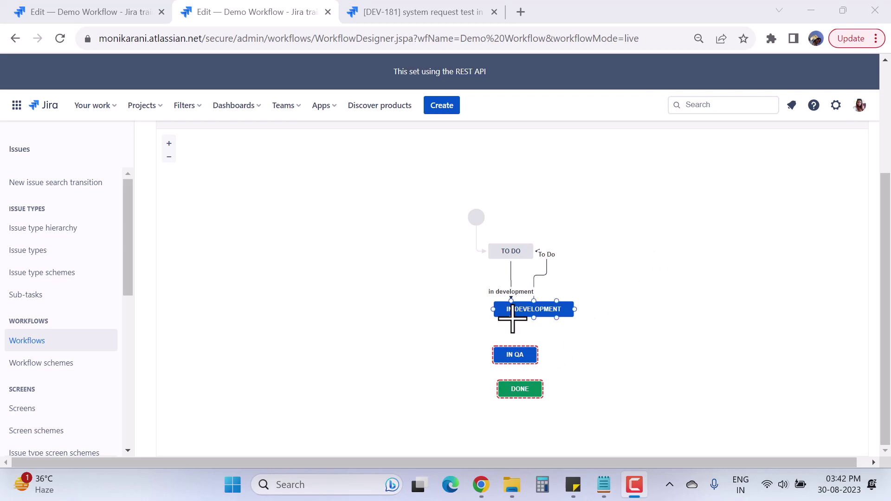
Add a transition from In Development to In QA named "QA"
{"action": "left_click_drag", "start_coordinate": [511, 317], "coordinate": [506, 349]}
{"action": "left_click", "coordinate": [340, 278]}
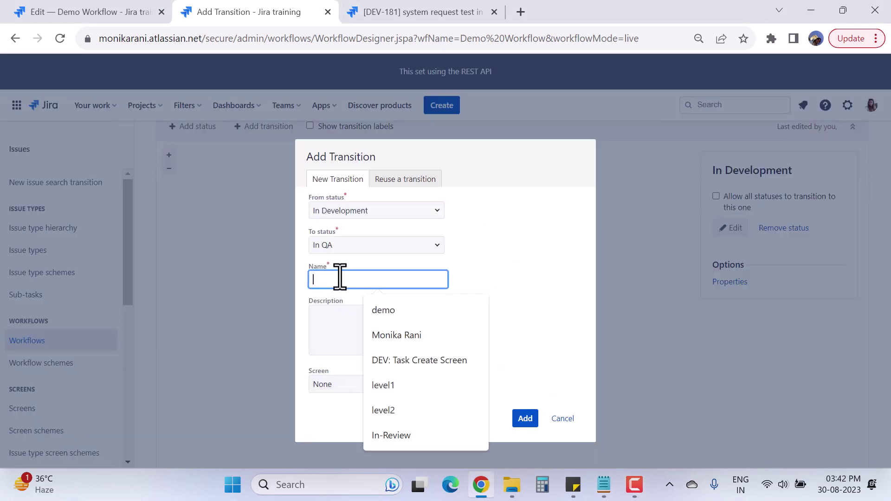
{"action": "type", "text": "QA"}
{"action": "left_click", "coordinate": [529, 417]}
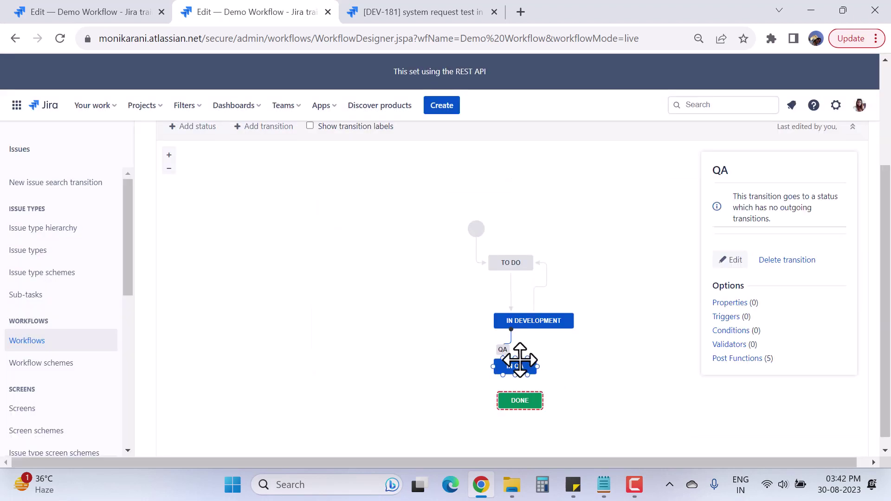
Add a return transition from In QA to In Development named "in development"
{"action": "left_click_drag", "start_coordinate": [515, 358], "coordinate": [536, 328]}
{"action": "left_click", "coordinate": [339, 281]}
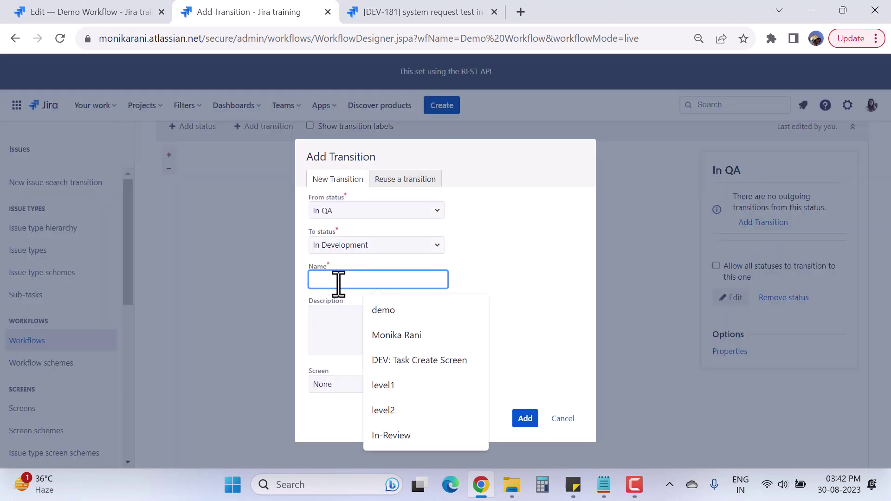
{"action": "type", "text": "in de"}
{"action": "left_click", "coordinate": [389, 311]}
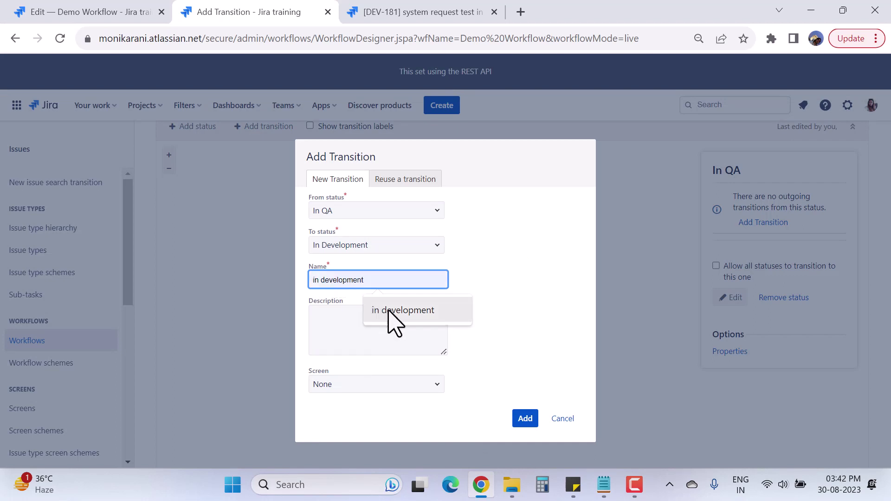
{"action": "left_click", "coordinate": [525, 418]}
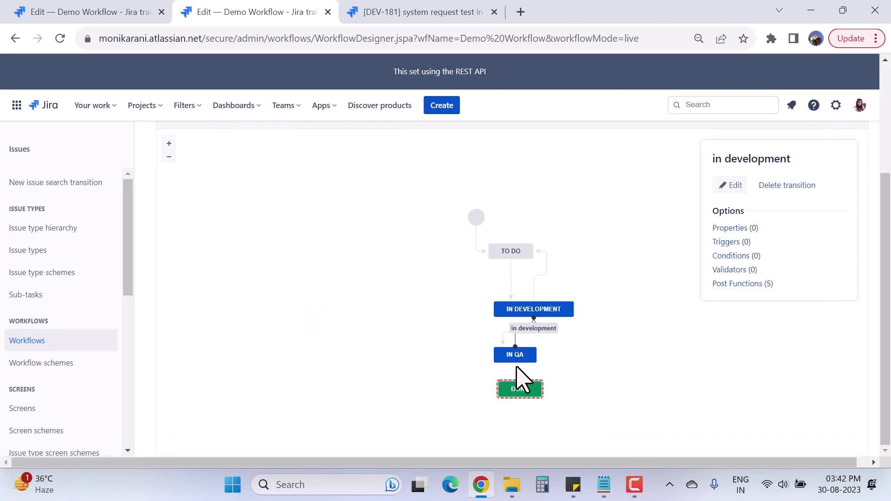
Add a transition from In QA to Done named "done"
{"action": "left_click", "coordinate": [515, 364]}
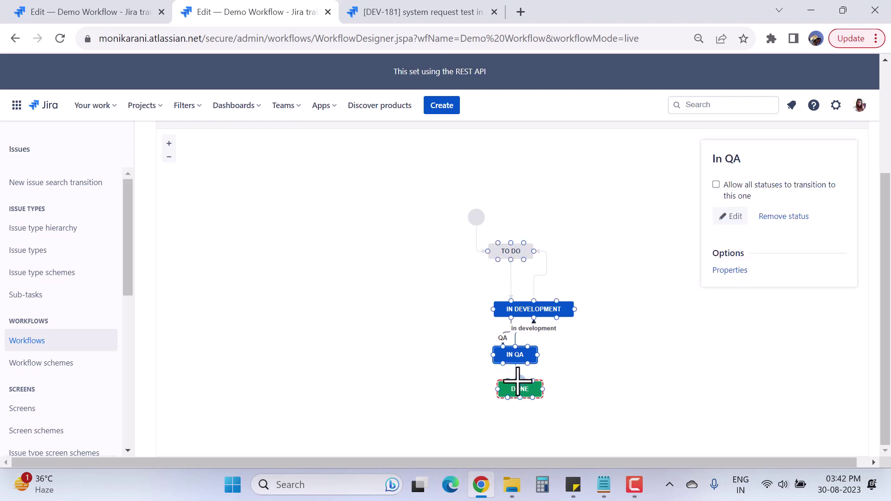
{"action": "left_click_drag", "start_coordinate": [518, 380], "coordinate": [506, 384]}
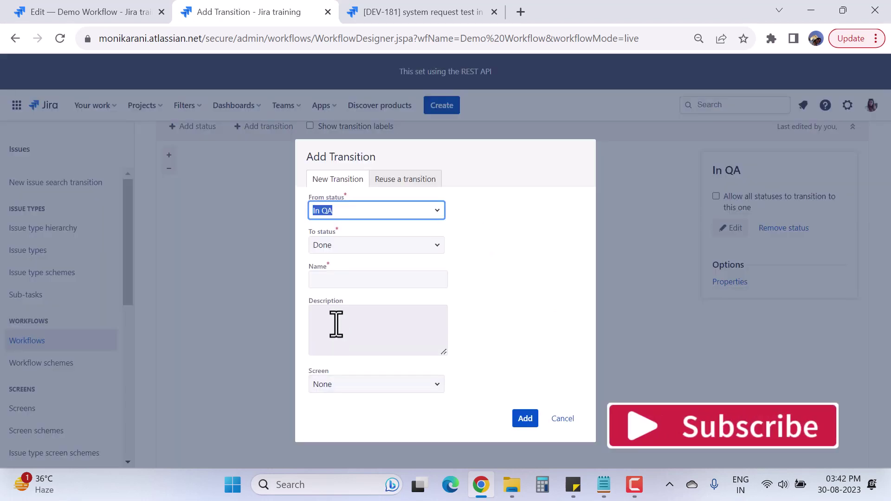
{"action": "left_click", "coordinate": [334, 278]}
{"action": "type", "text": "done"}
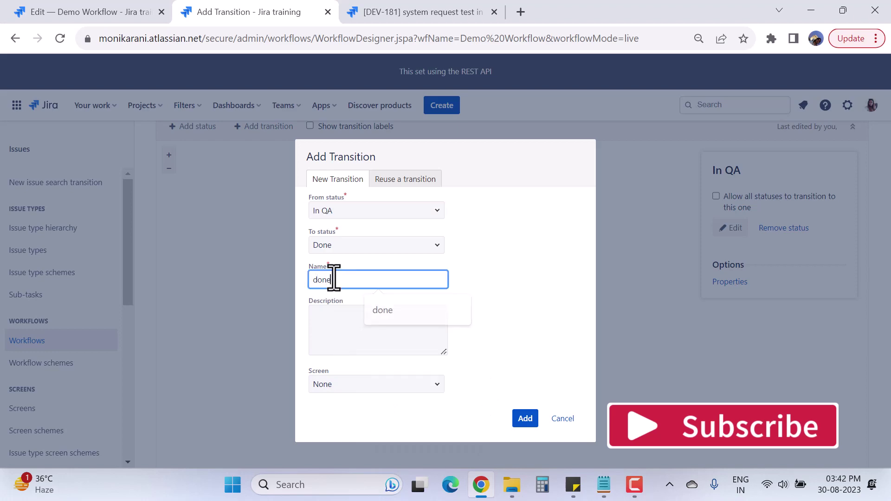
{"action": "left_click", "coordinate": [525, 420]}
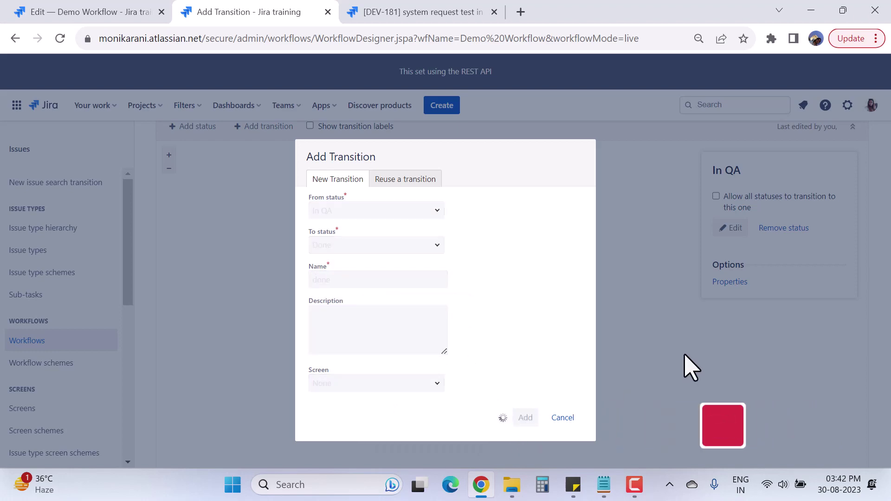
{"action": "scroll", "coordinate": [599, 349], "scroll_direction": "down", "scroll_amount": 1}
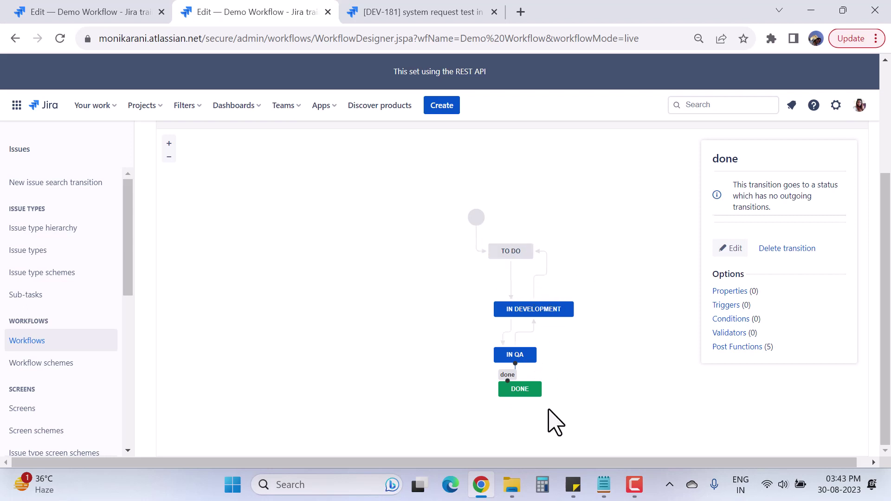
Open the Workflows page in the Development project's settings, using the first browser tab
{"action": "scroll", "coordinate": [603, 334], "scroll_direction": "up", "scroll_amount": 3}
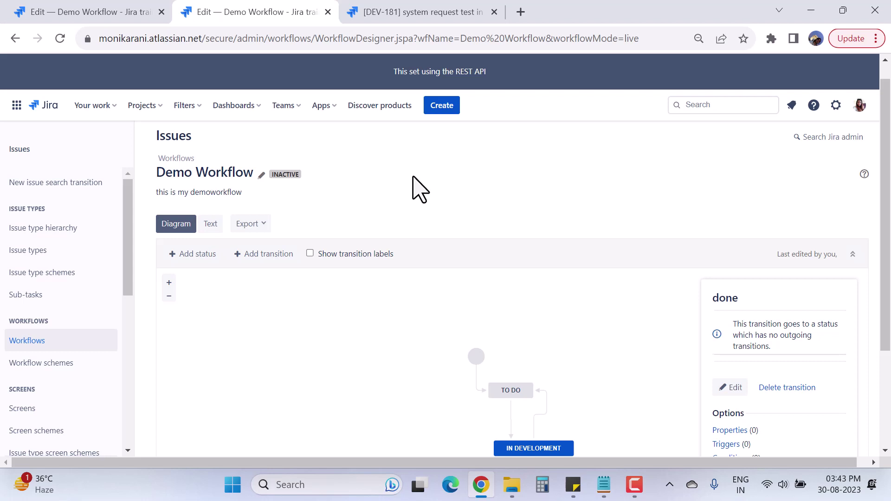
{"action": "left_click", "coordinate": [97, 12]}
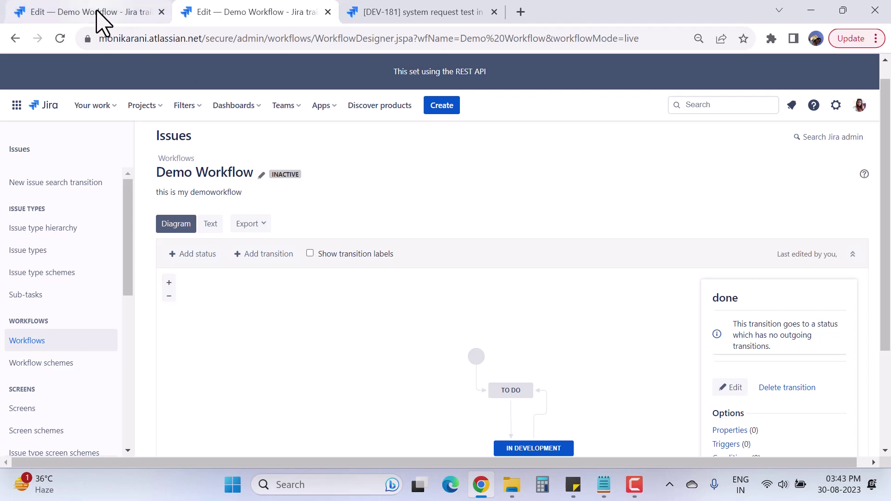
{"action": "left_click", "coordinate": [141, 108]}
{"action": "left_click", "coordinate": [182, 162]}
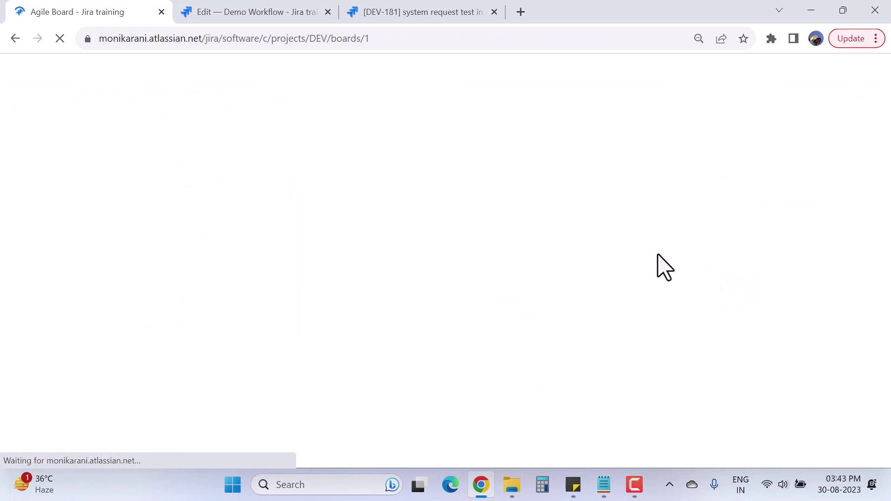
{"action": "scroll", "coordinate": [37, 362], "scroll_direction": "down", "scroll_amount": 3}
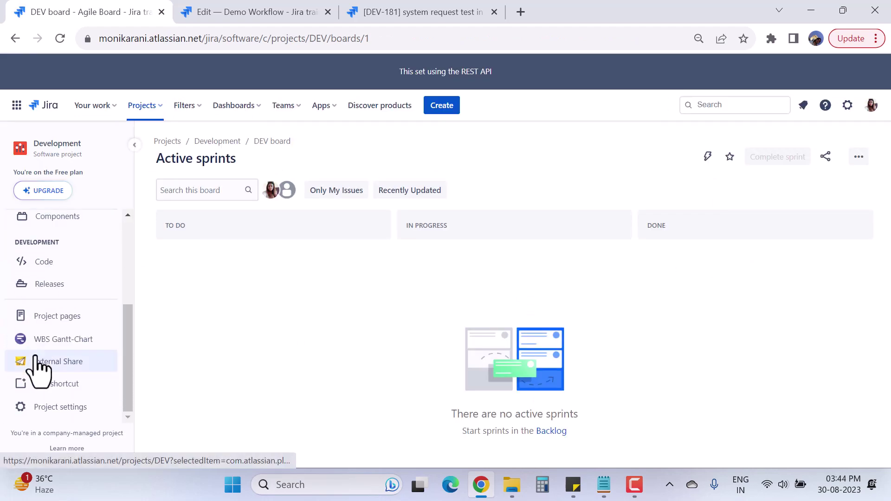
{"action": "left_click", "coordinate": [52, 408]}
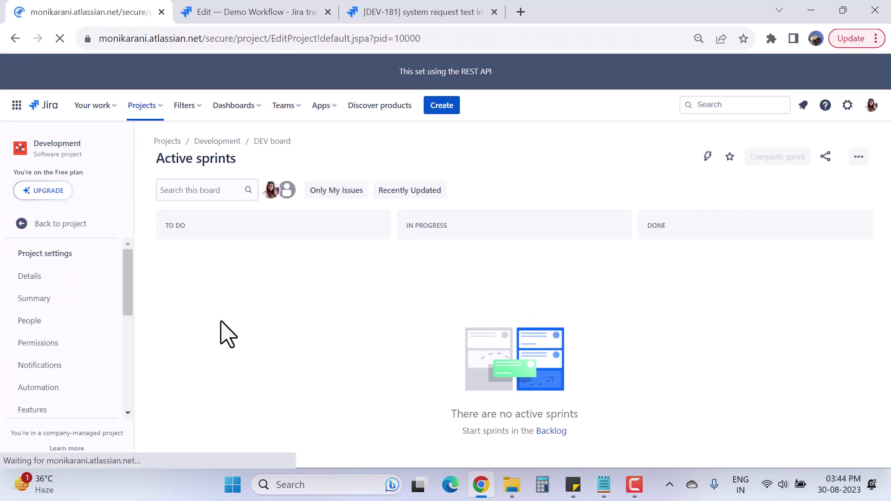
{"action": "left_click_drag", "start_coordinate": [126, 281], "coordinate": [119, 346]}
{"action": "left_click", "coordinate": [40, 296]}
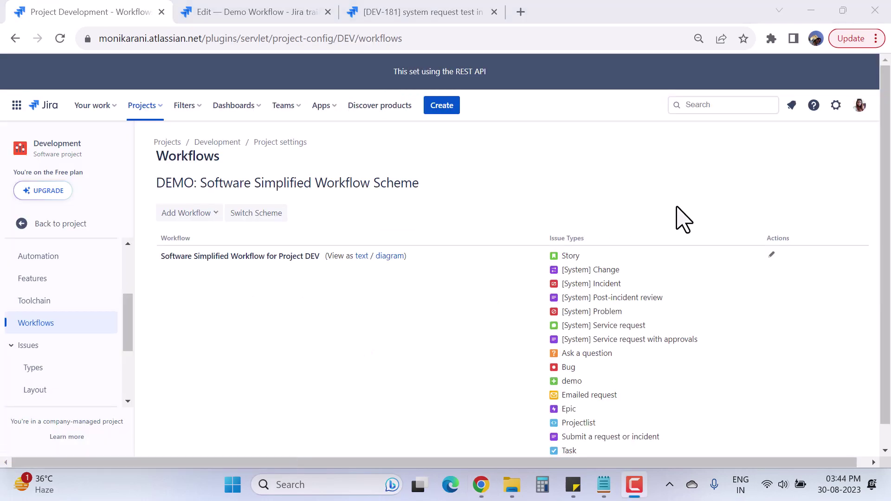
Examine the Development project's workflow scheme, its assigned workflow and the issue types that use it
{"action": "scroll", "coordinate": [571, 232], "scroll_direction": "down", "scroll_amount": 1}
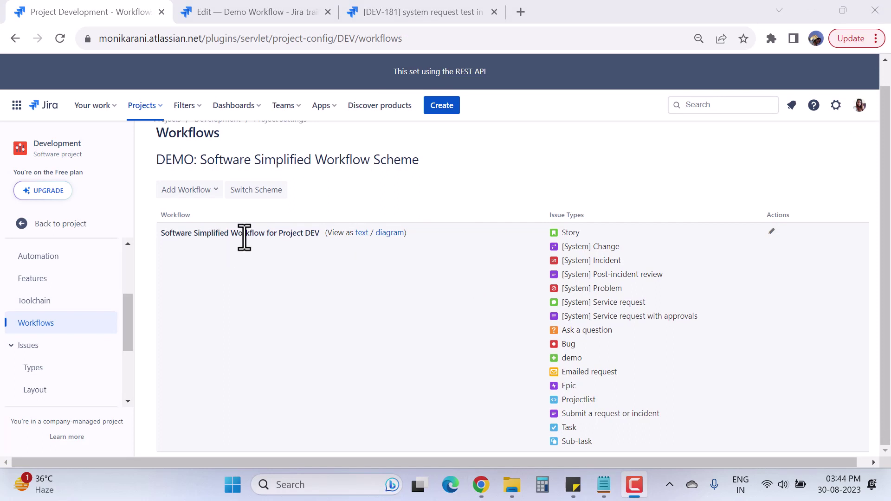
{"action": "scroll", "coordinate": [323, 321], "scroll_direction": "up", "scroll_amount": 1}
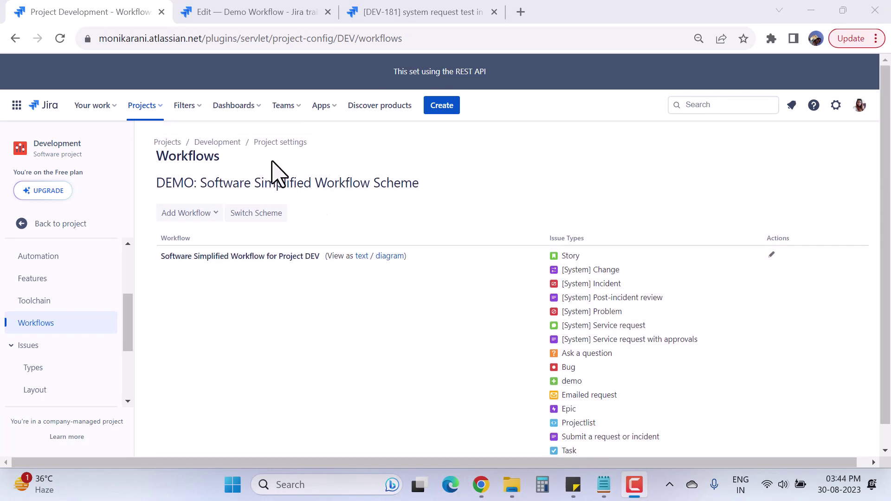
{"action": "left_click_drag", "start_coordinate": [218, 183], "coordinate": [424, 188]}
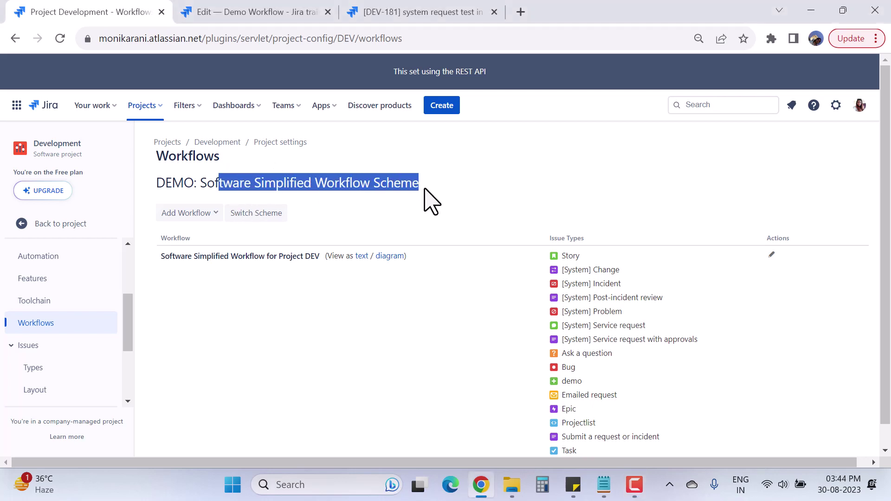
{"action": "left_click", "coordinate": [475, 177]}
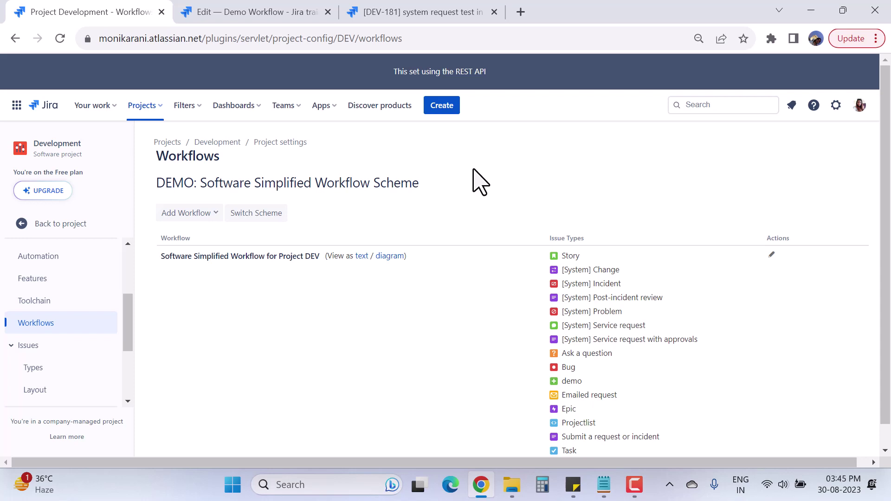
{"action": "scroll", "coordinate": [671, 225], "scroll_direction": "down", "scroll_amount": 1}
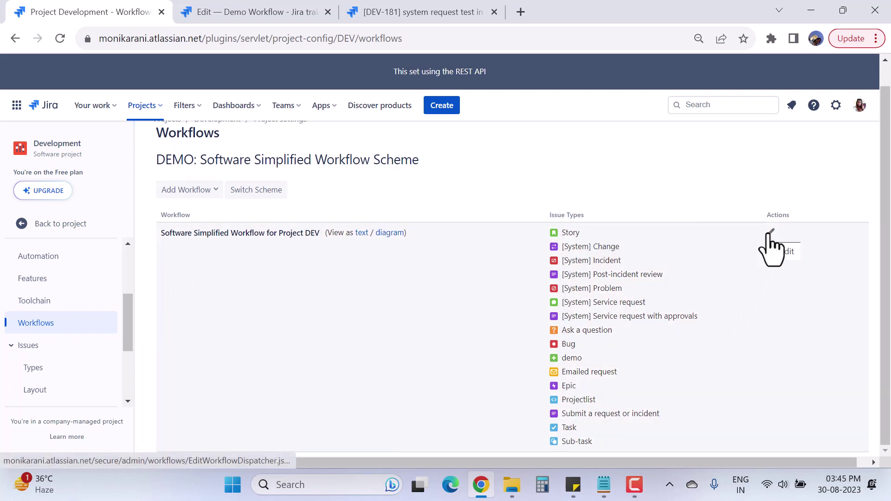
{"action": "scroll", "coordinate": [325, 260], "scroll_direction": "up", "scroll_amount": 1}
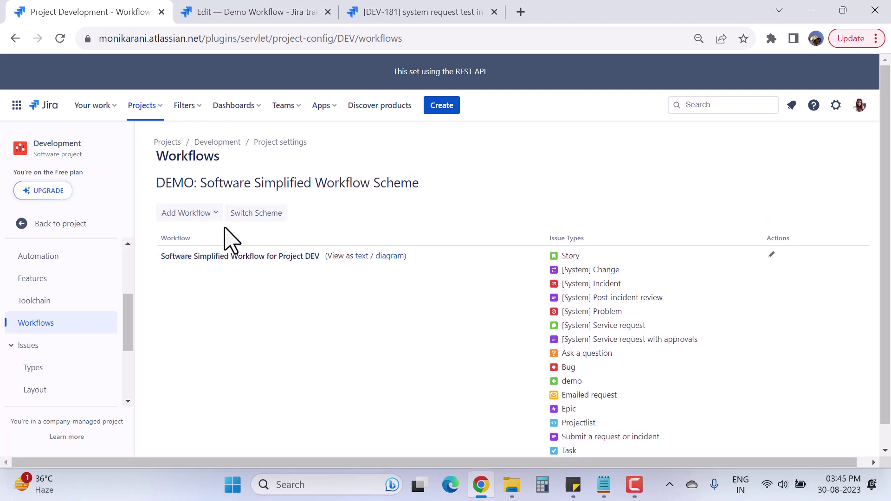
Add the existing Demo Workflow to the Development project's workflow scheme and proceed to the issue type assignment
{"action": "left_click", "coordinate": [203, 217]}
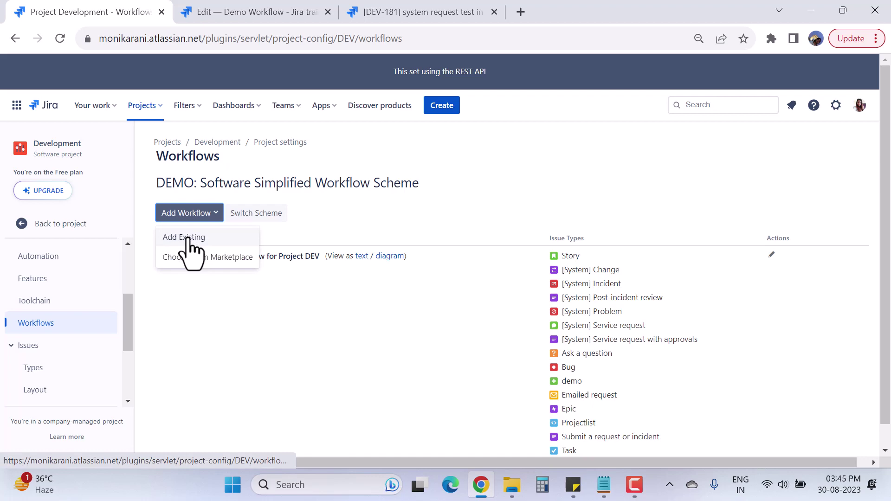
{"action": "left_click", "coordinate": [188, 238]}
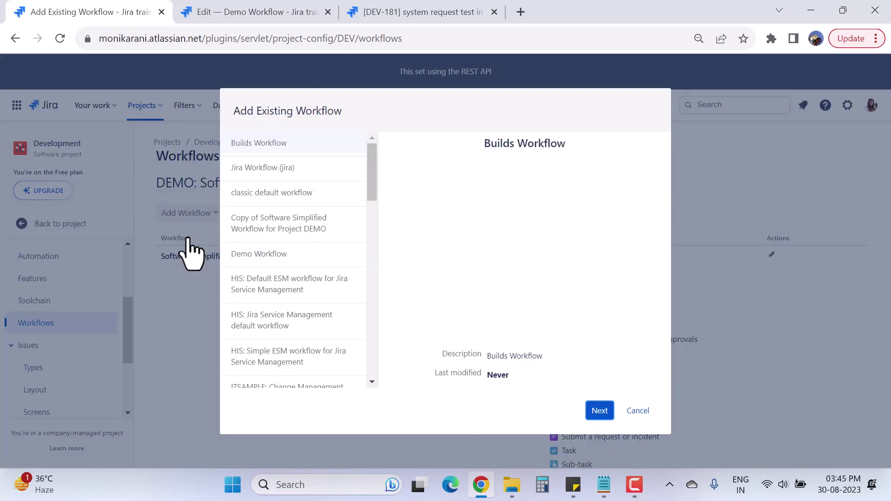
{"action": "scroll", "coordinate": [374, 205], "scroll_direction": "down", "scroll_amount": 3}
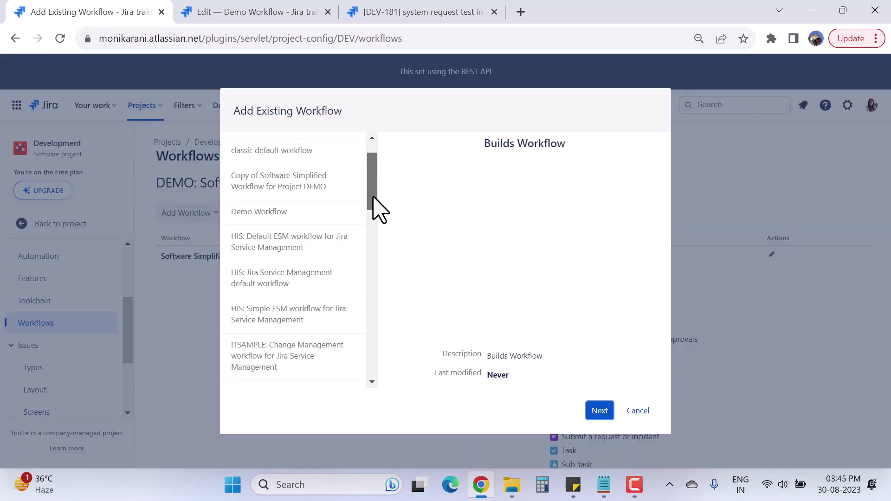
{"action": "scroll", "coordinate": [374, 207], "scroll_direction": "up", "scroll_amount": 2}
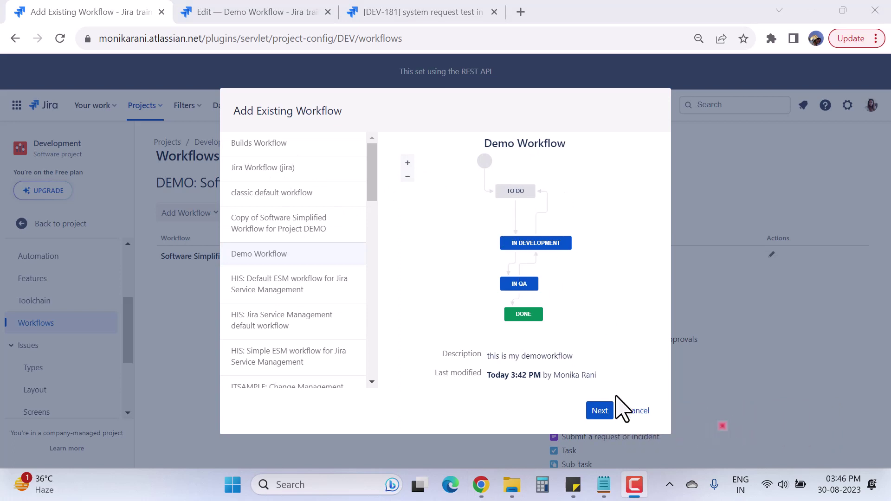
{"action": "left_click", "coordinate": [600, 416]}
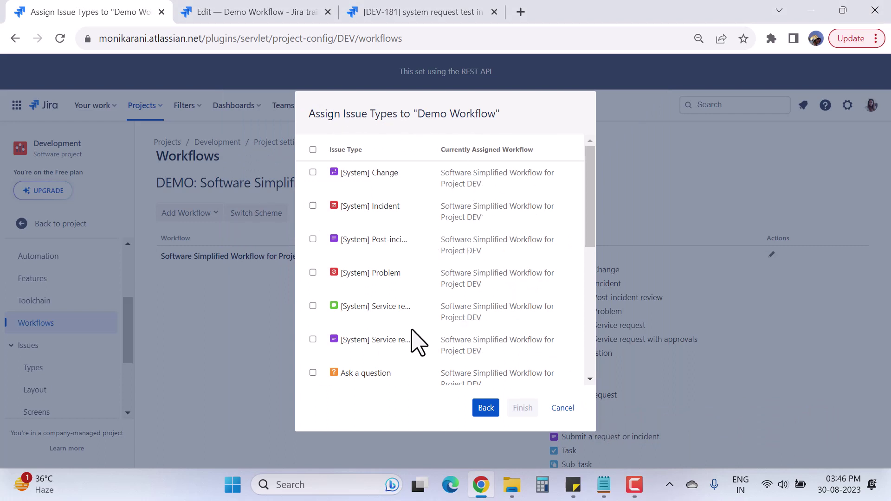
Assign the demo, Story and Task issue types to Demo Workflow and finish the assignment
{"action": "scroll", "coordinate": [418, 338], "scroll_direction": "down", "scroll_amount": 5}
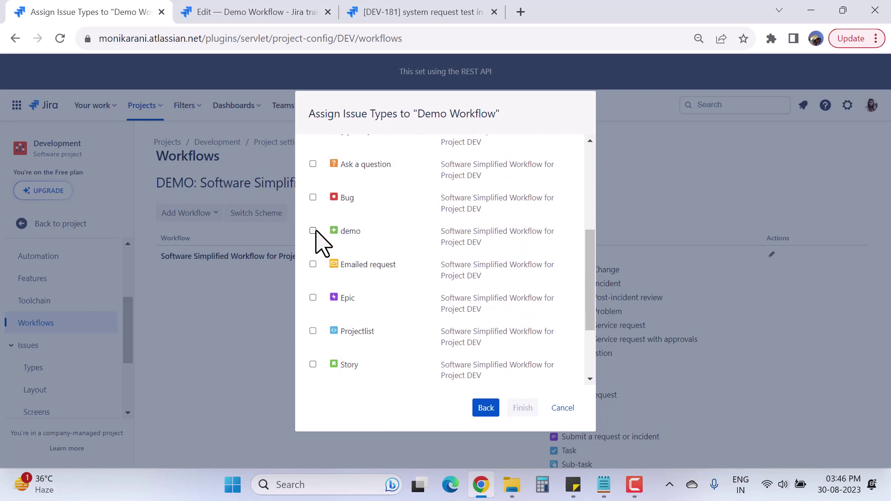
{"action": "left_click", "coordinate": [312, 231]}
{"action": "scroll", "coordinate": [408, 303], "scroll_direction": "down", "scroll_amount": 1}
{"action": "left_click", "coordinate": [348, 328]}
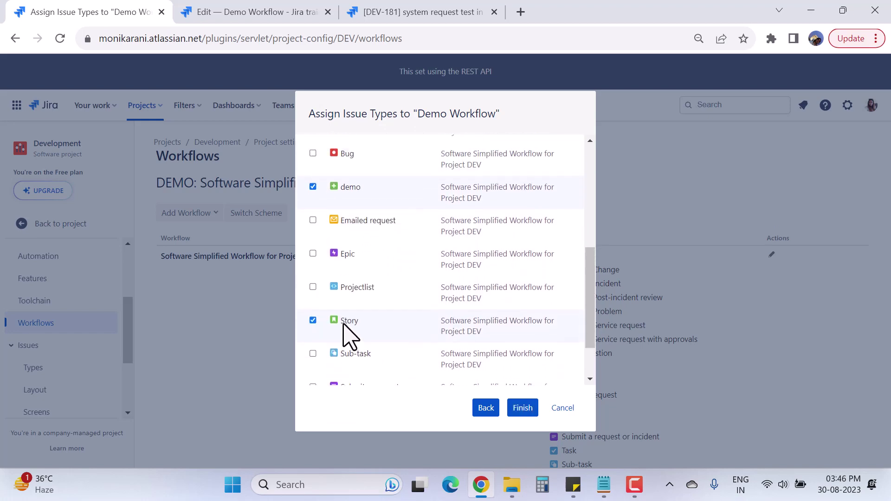
{"action": "scroll", "coordinate": [418, 358], "scroll_direction": "down", "scroll_amount": 2}
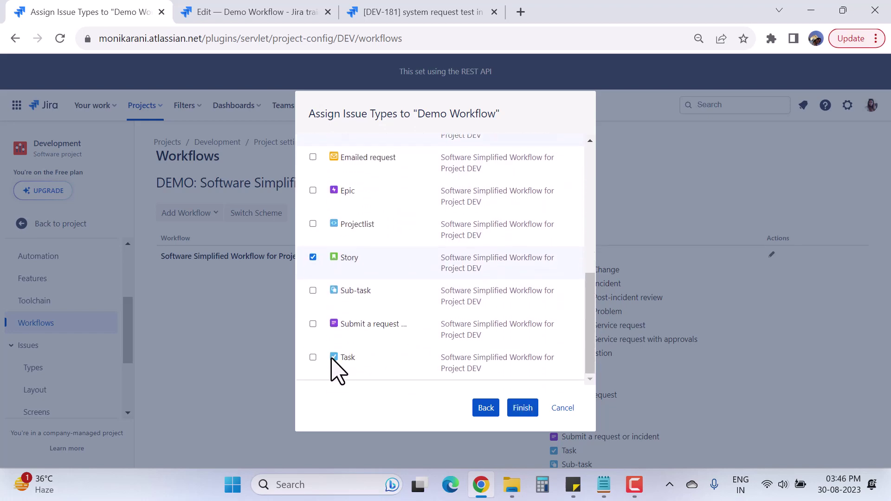
{"action": "left_click", "coordinate": [313, 357]}
{"action": "scroll", "coordinate": [404, 322], "scroll_direction": "up", "scroll_amount": 5}
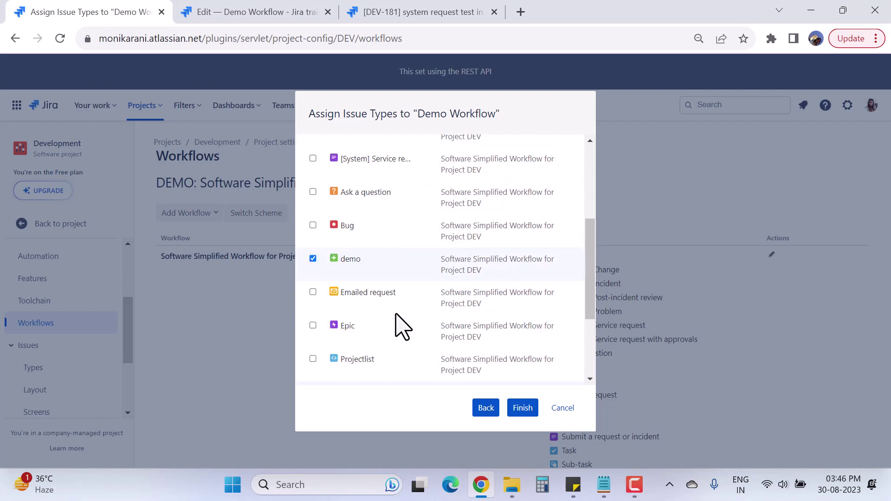
{"action": "scroll", "coordinate": [457, 324], "scroll_direction": "up", "scroll_amount": 1}
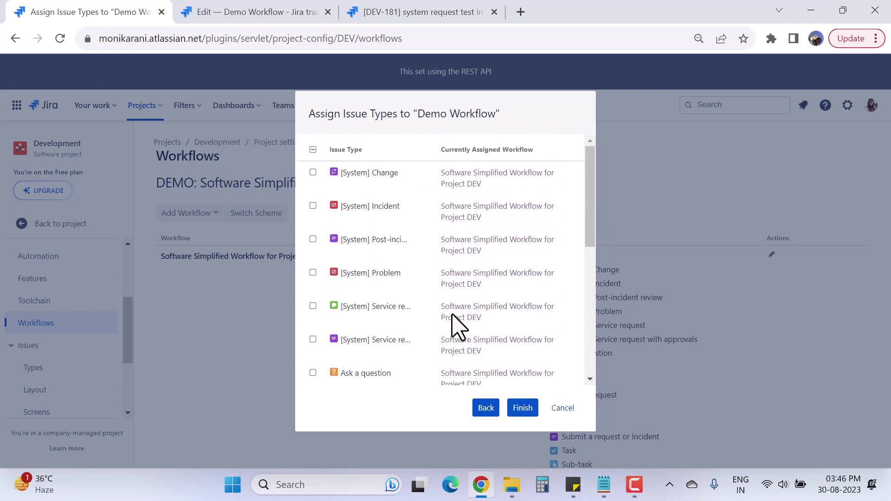
{"action": "left_click", "coordinate": [522, 409]}
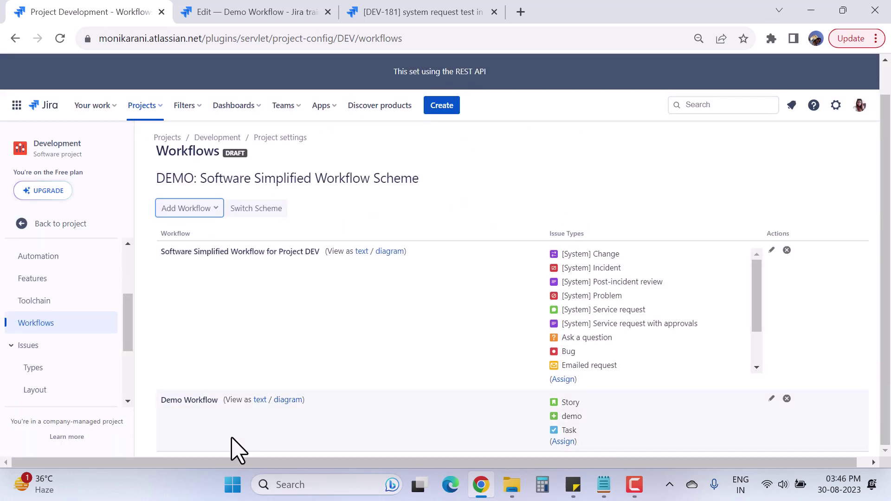
Start publishing the draft workflow scheme of the Development project
{"action": "left_click_drag", "start_coordinate": [237, 182], "coordinate": [441, 188]}
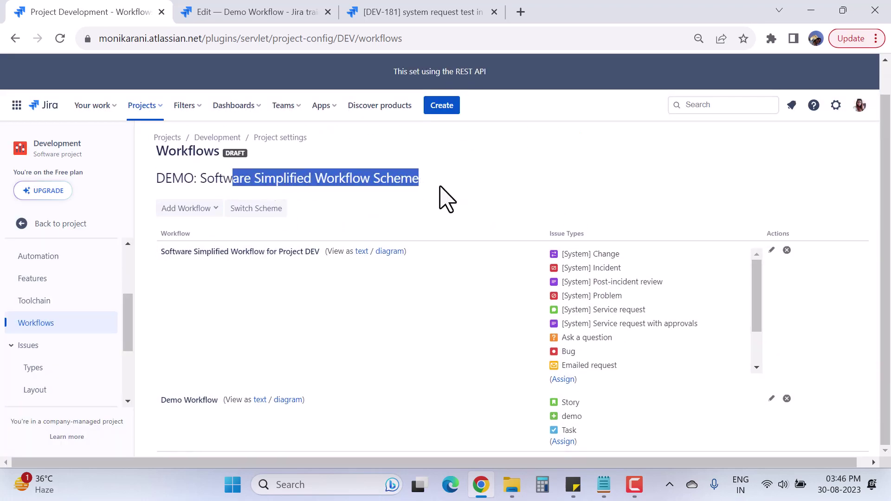
{"action": "left_click", "coordinate": [498, 187]}
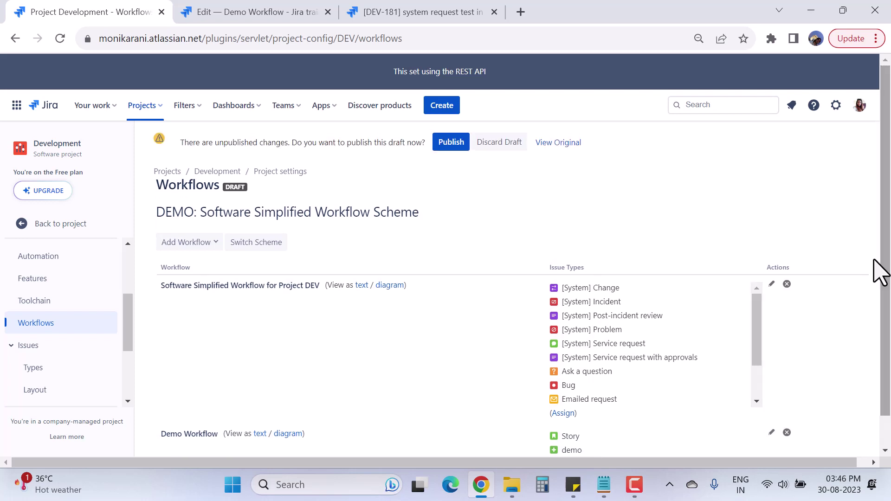
{"action": "left_click", "coordinate": [451, 143]}
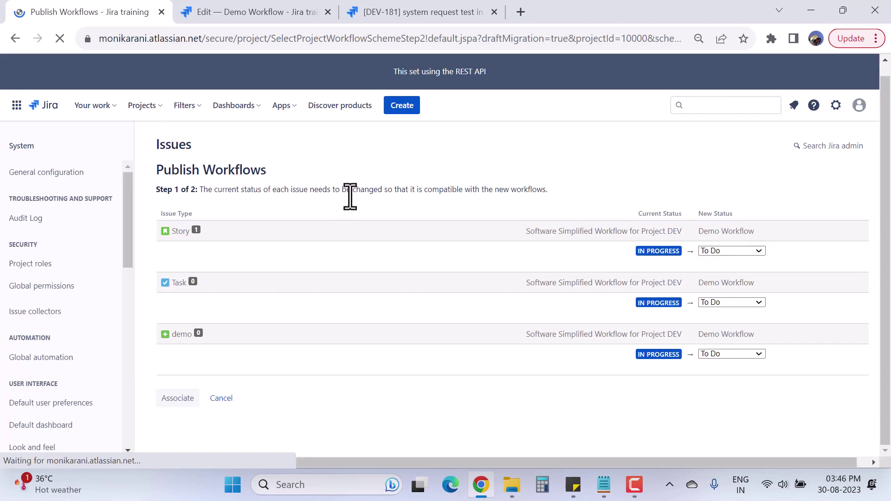
{"action": "left_click_drag", "start_coordinate": [246, 191], "coordinate": [591, 172]}
{"action": "left_click", "coordinate": [596, 184]}
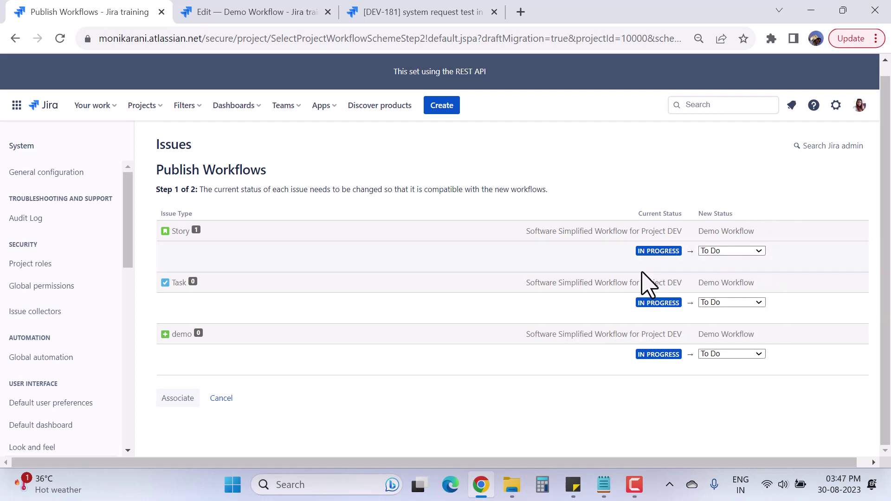
Map the In Progress status to In Development for the Story, Task and demo issue types
{"action": "left_click", "coordinate": [737, 251]}
{"action": "left_click", "coordinate": [720, 284]}
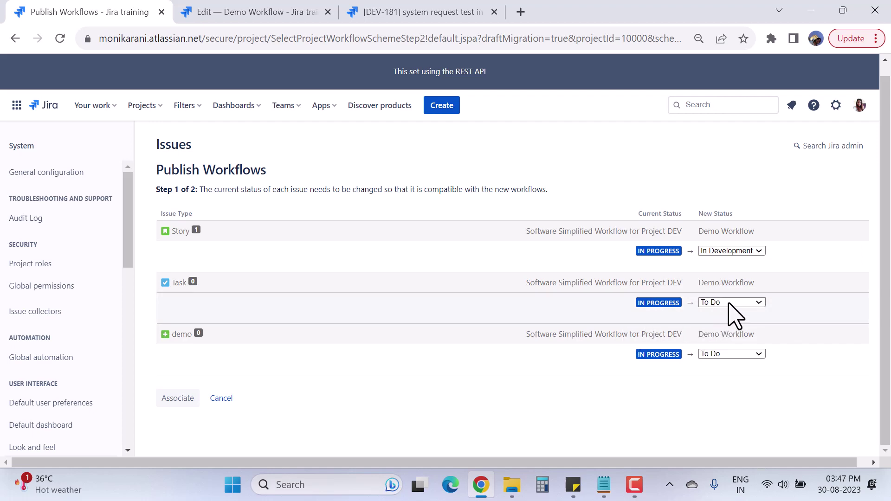
{"action": "left_click", "coordinate": [730, 304]}
{"action": "left_click", "coordinate": [732, 337]}
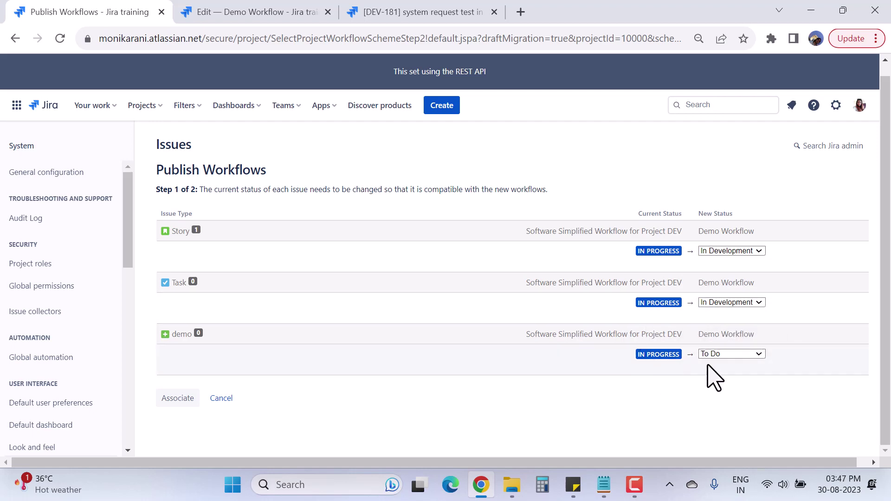
{"action": "left_click", "coordinate": [715, 354]}
{"action": "left_click", "coordinate": [717, 388]}
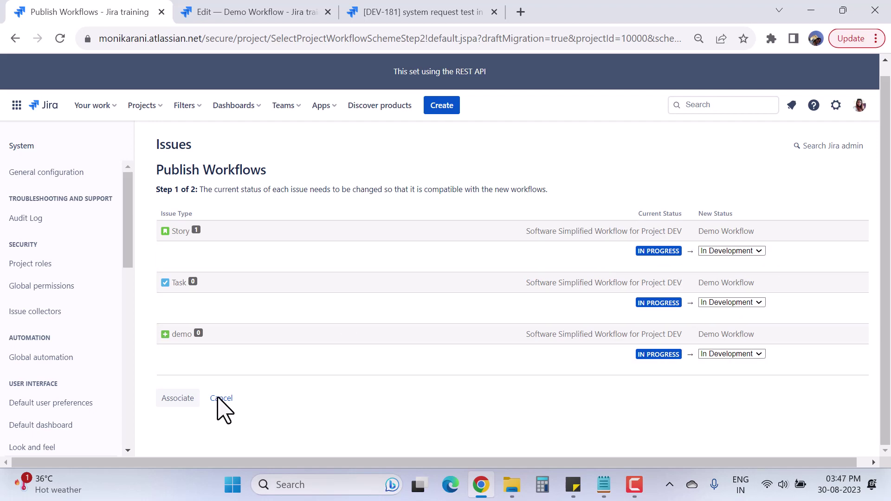
Confirm the status mapping to associate the new workflows and publish the Development project's workflow scheme
{"action": "left_click", "coordinate": [181, 404]}
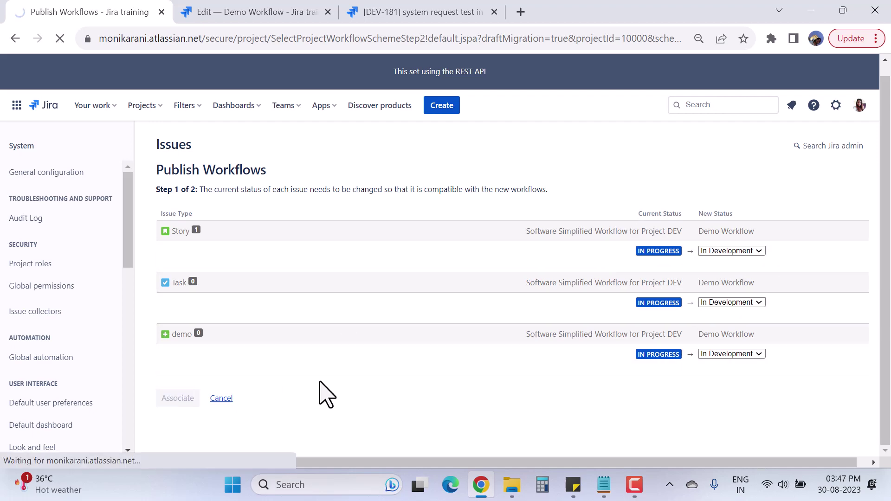
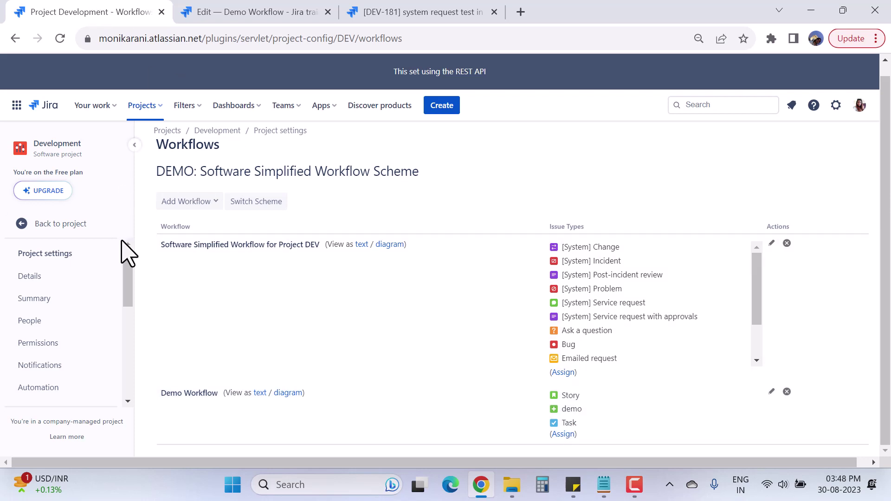
Leave the project settings and open the Development project's issue list
{"action": "scroll", "coordinate": [33, 325], "scroll_direction": "down", "scroll_amount": 3}
{"action": "scroll", "coordinate": [36, 353], "scroll_direction": "up", "scroll_amount": 1}
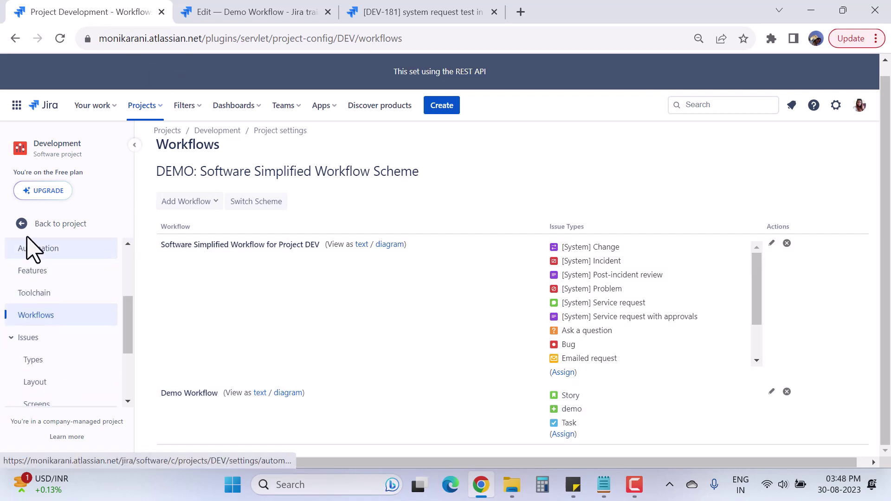
{"action": "left_click", "coordinate": [27, 231]}
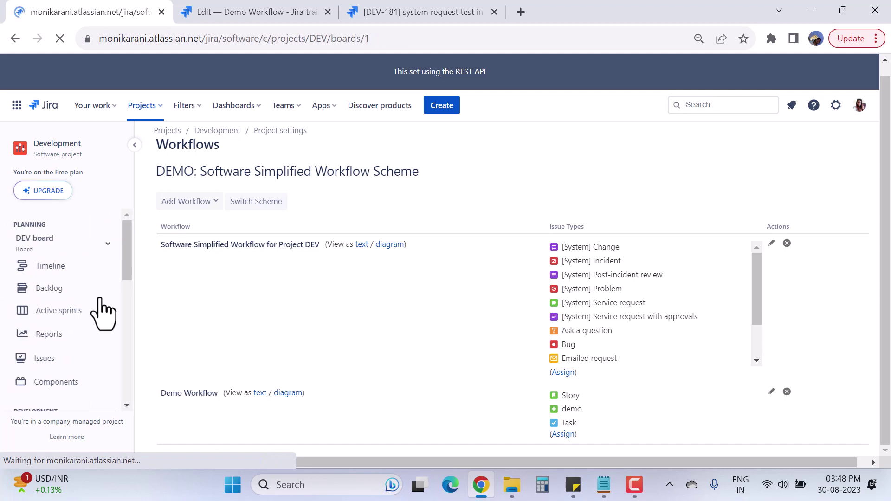
{"action": "scroll", "coordinate": [63, 364], "scroll_direction": "down", "scroll_amount": 2}
{"action": "left_click", "coordinate": [53, 302]}
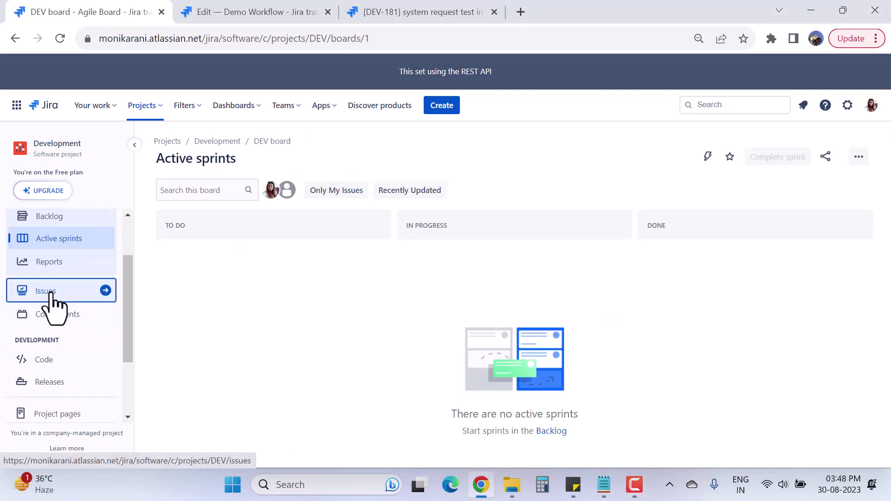
Browse the issue list, open story DEV-180 "my csv story", and open task DEV-179 in a separate browser tab
{"action": "scroll", "coordinate": [223, 374], "scroll_direction": "down", "scroll_amount": 6}
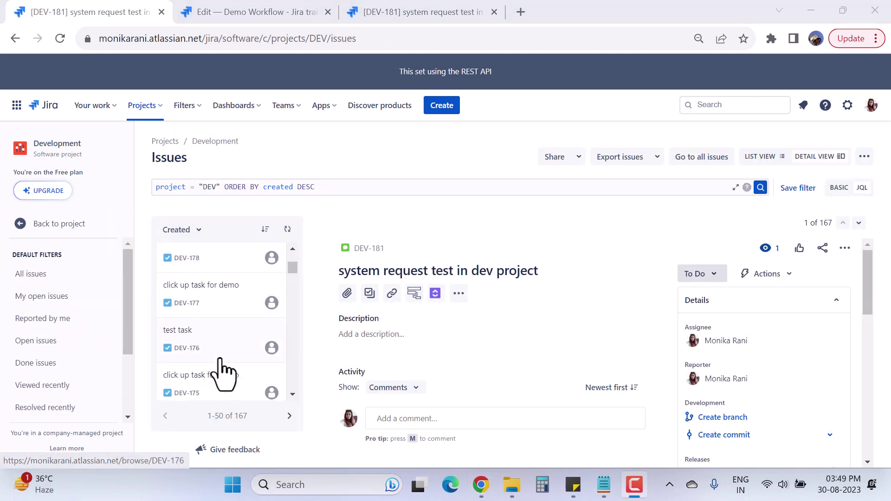
{"action": "scroll", "coordinate": [230, 383], "scroll_direction": "up", "scroll_amount": 6}
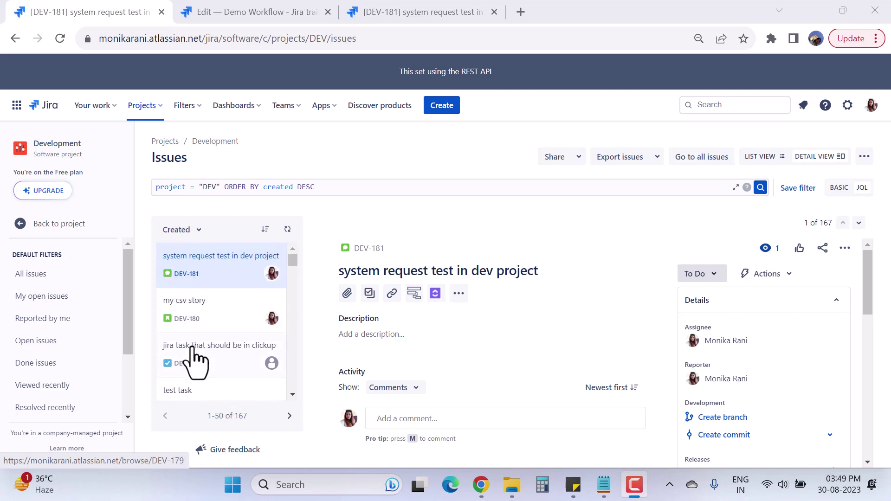
{"action": "scroll", "coordinate": [195, 363], "scroll_direction": "down", "scroll_amount": 2}
{"action": "scroll", "coordinate": [192, 348], "scroll_direction": "down", "scroll_amount": 5}
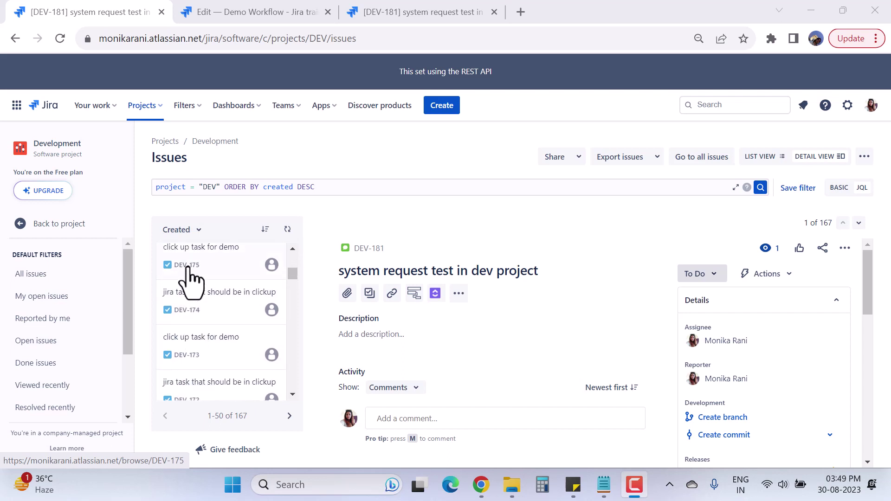
{"action": "scroll", "coordinate": [237, 346], "scroll_direction": "up", "scroll_amount": 3}
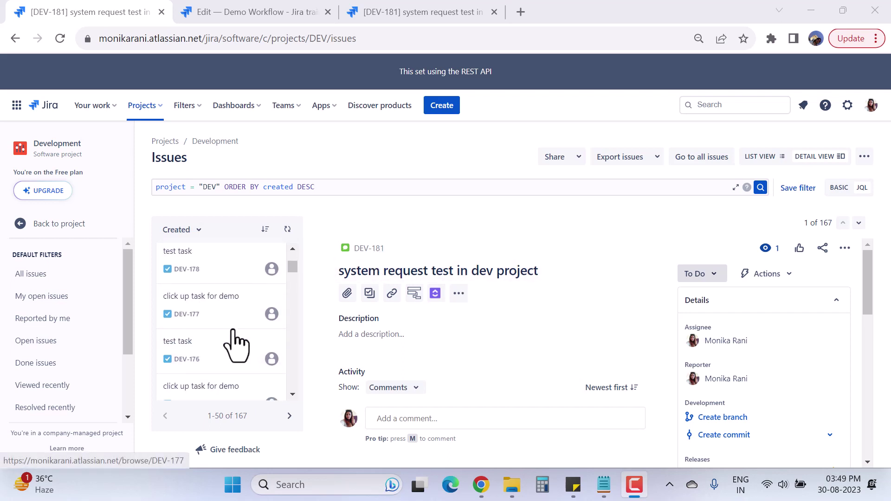
{"action": "scroll", "coordinate": [237, 346], "scroll_direction": "up", "scroll_amount": 3}
{"action": "left_click", "coordinate": [199, 320]}
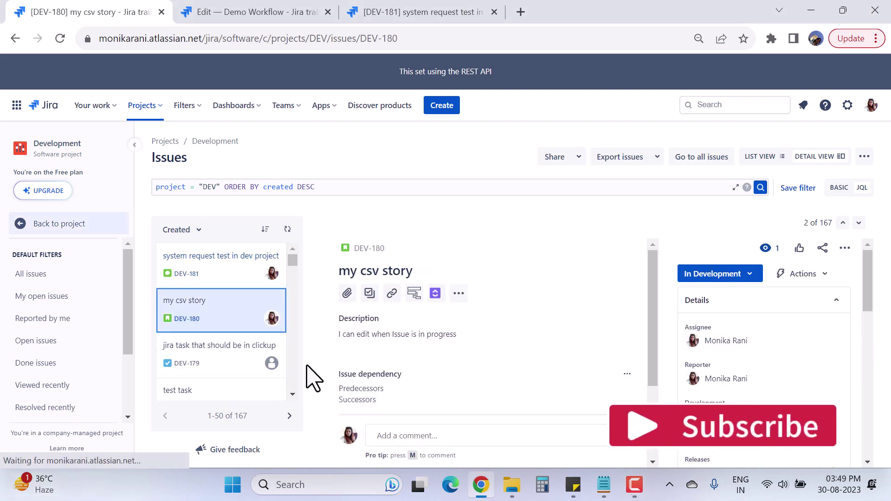
{"action": "right_click", "coordinate": [190, 364]}
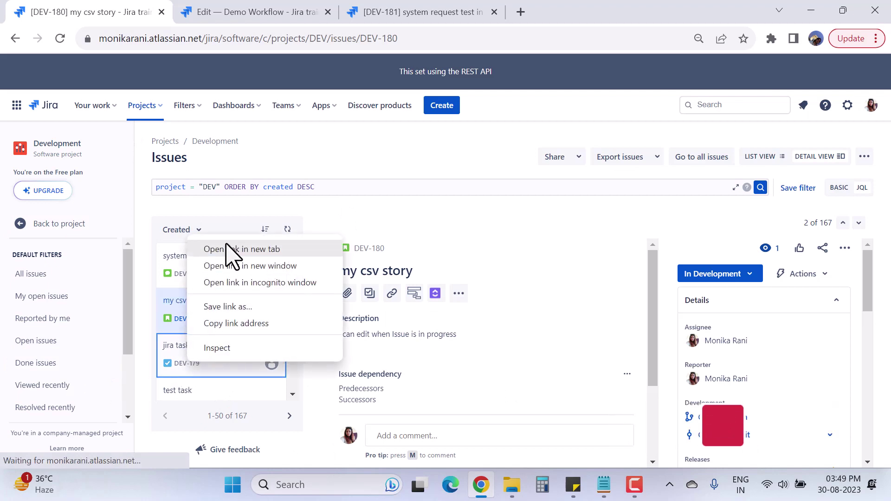
{"action": "left_click", "coordinate": [231, 249]}
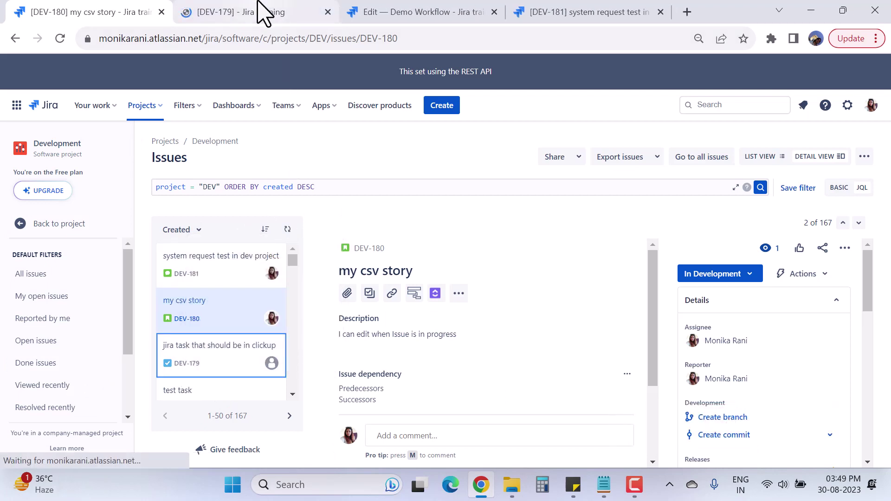
{"action": "left_click", "coordinate": [265, 13]}
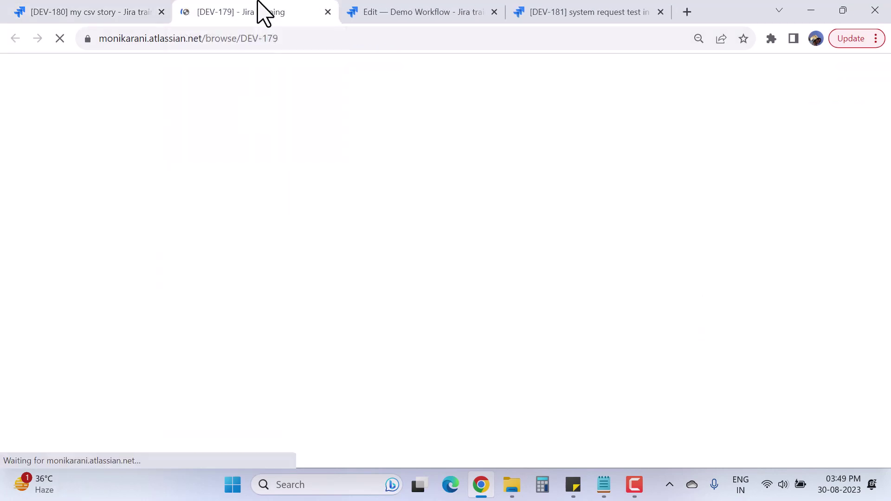
{"action": "left_click", "coordinate": [27, 13]}
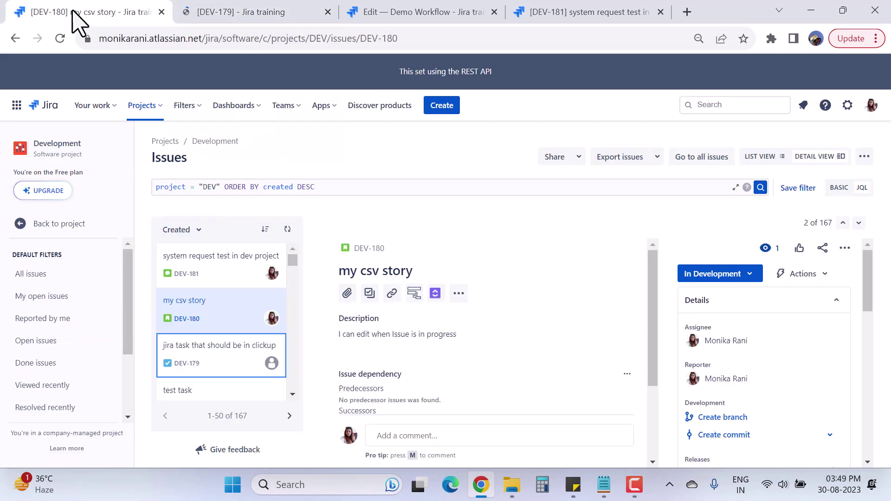
Check the available transitions of story DEV-180 and view its workflow diagram
{"action": "left_click", "coordinate": [729, 278]}
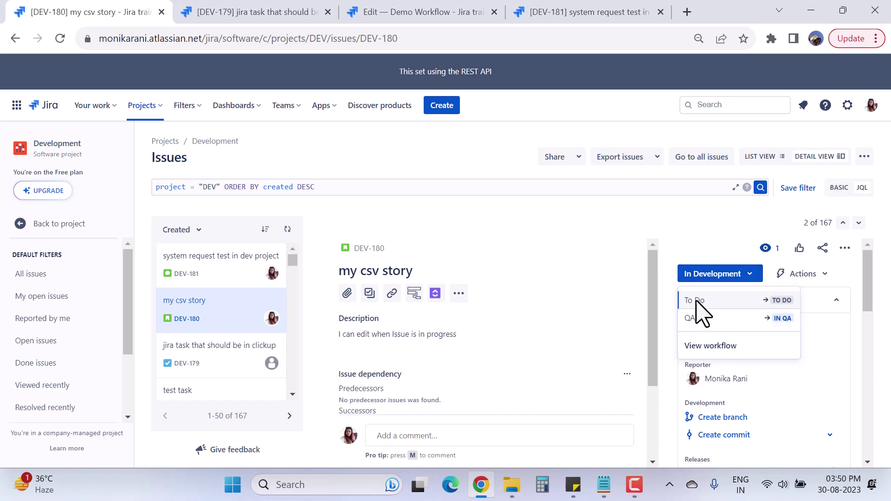
{"action": "left_click", "coordinate": [706, 348]}
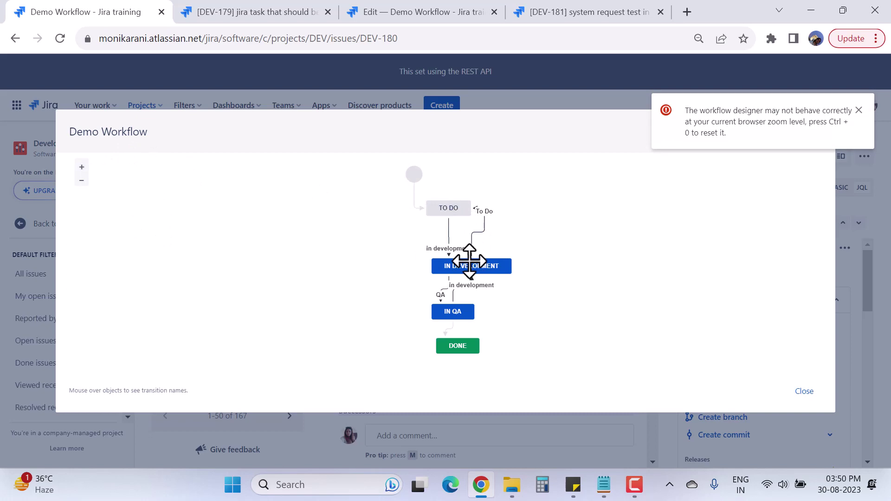
{"action": "left_click", "coordinate": [805, 392]}
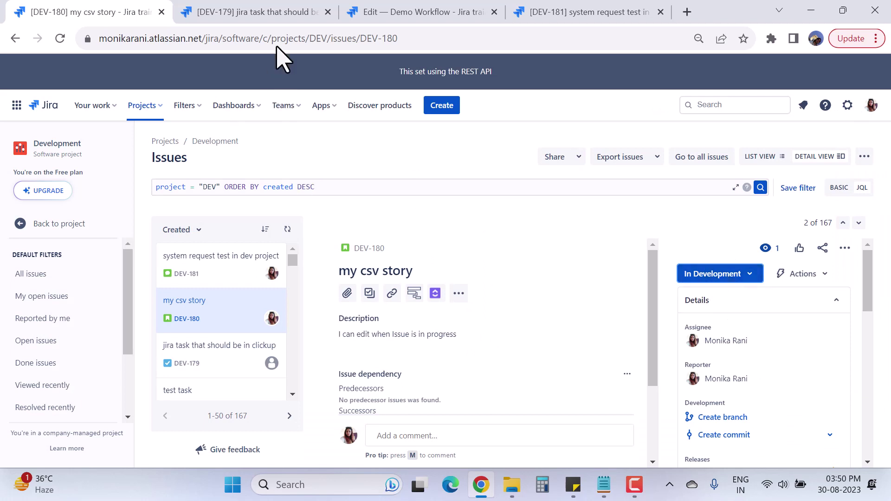
Switch to task DEV-179, check its available transitions and view its workflow diagram
{"action": "left_click", "coordinate": [268, 14]}
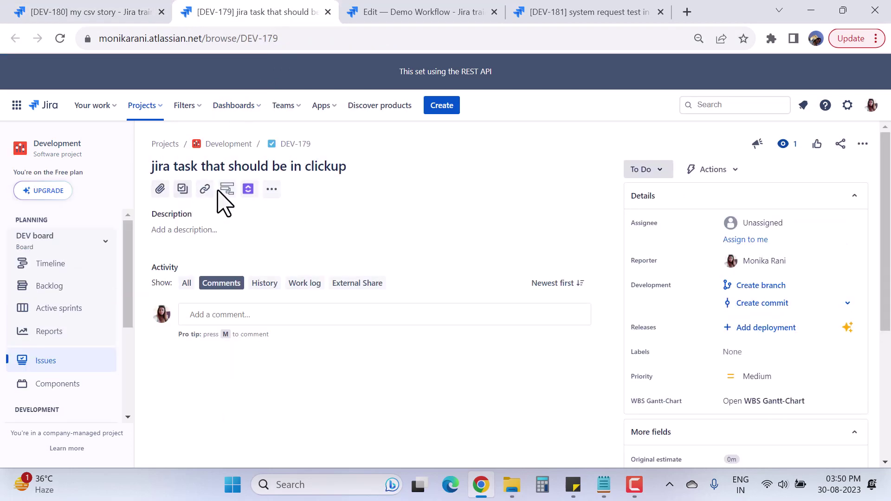
{"action": "left_click", "coordinate": [637, 171]}
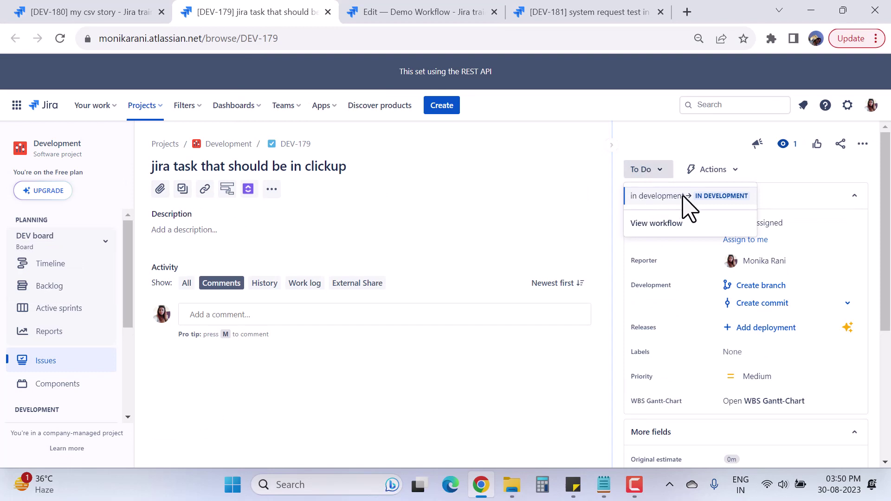
{"action": "left_click", "coordinate": [657, 224]}
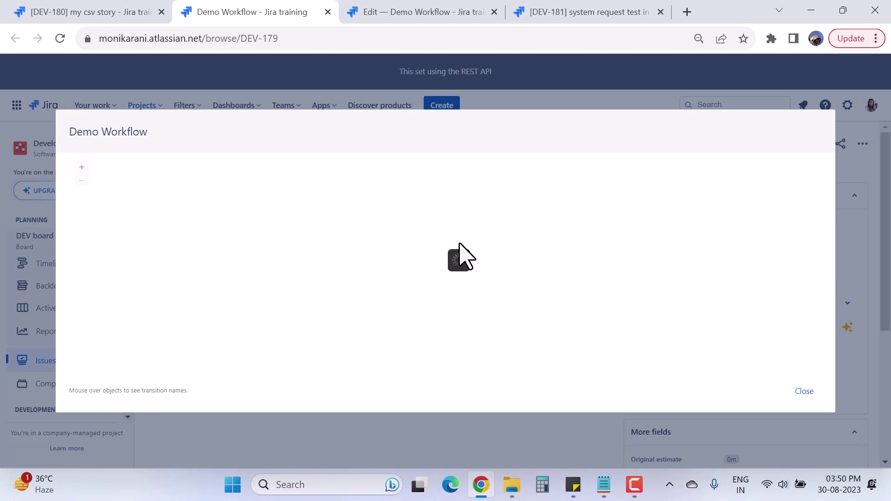
{"action": "left_click", "coordinate": [805, 392]}
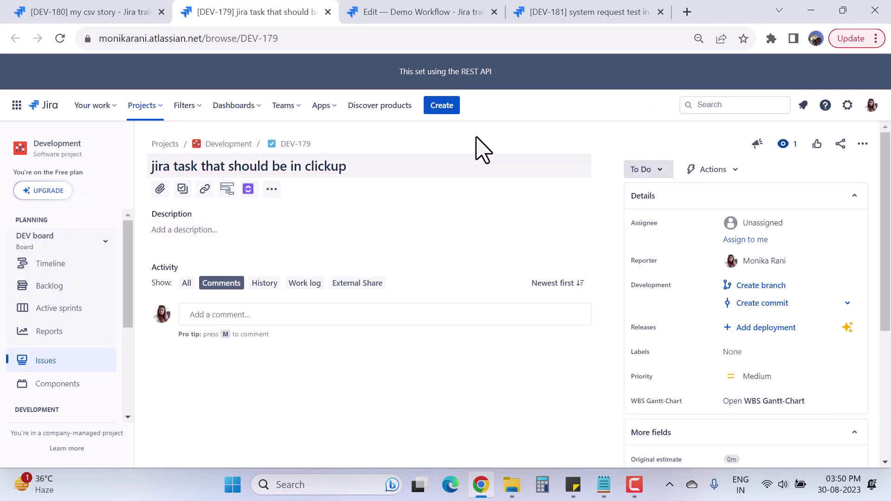
Create a Projectlist issue in the Development project with the summary "test issue for the workflow"
{"action": "left_click", "coordinate": [449, 110]}
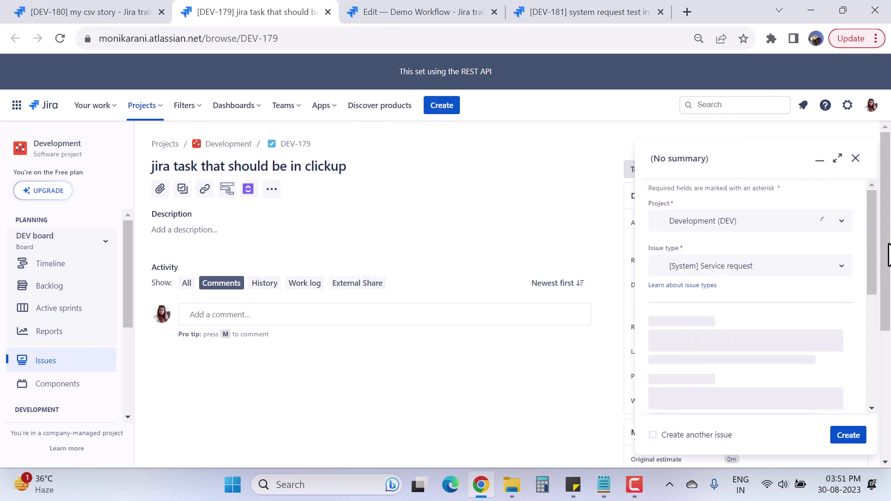
{"action": "left_click", "coordinate": [799, 271]}
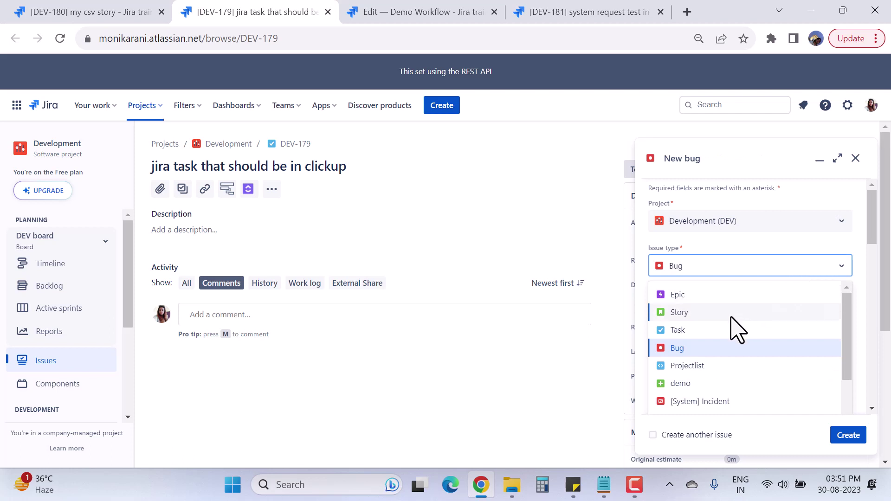
{"action": "left_click", "coordinate": [706, 370]}
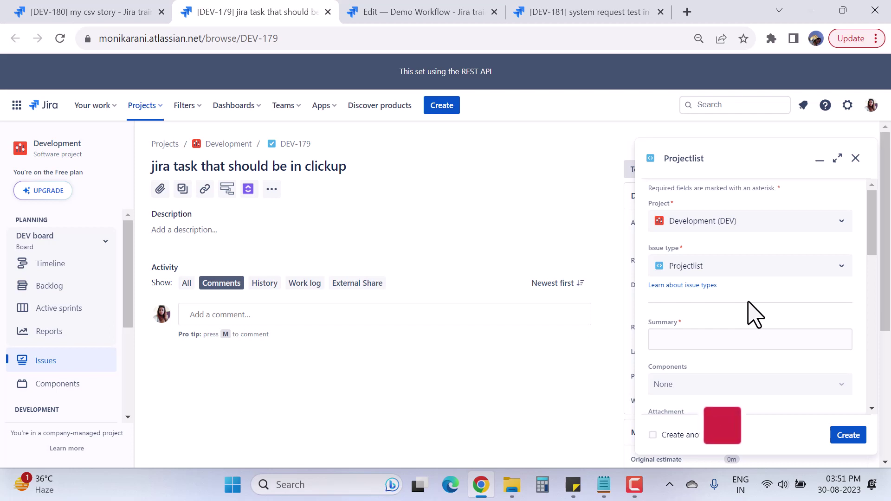
{"action": "scroll", "coordinate": [786, 338], "scroll_direction": "down", "scroll_amount": 2}
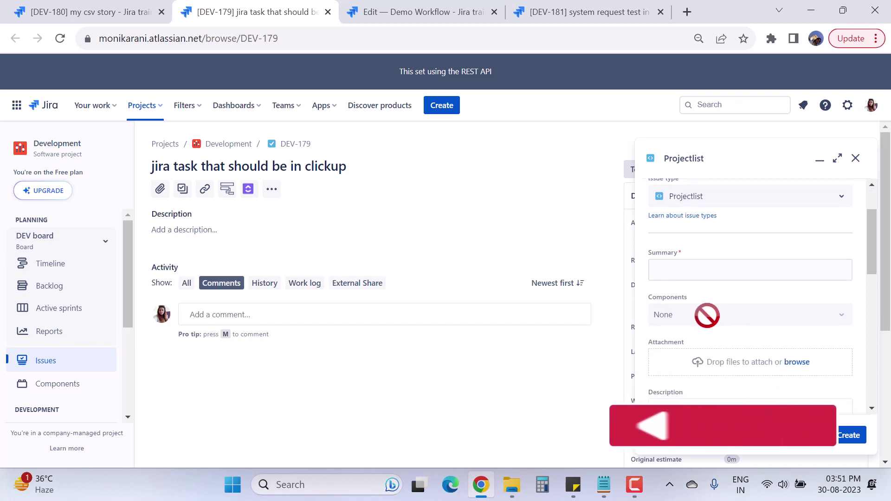
{"action": "left_click", "coordinate": [683, 269]}
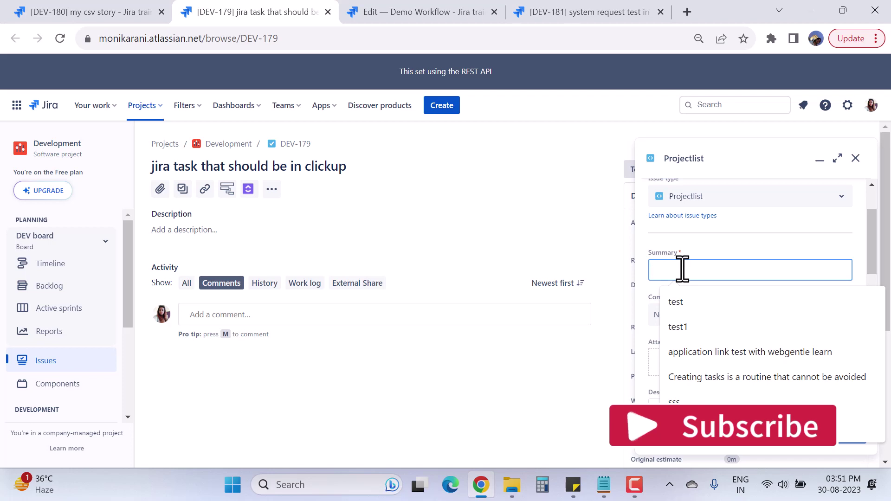
{"action": "type", "text": "test issue fo"}
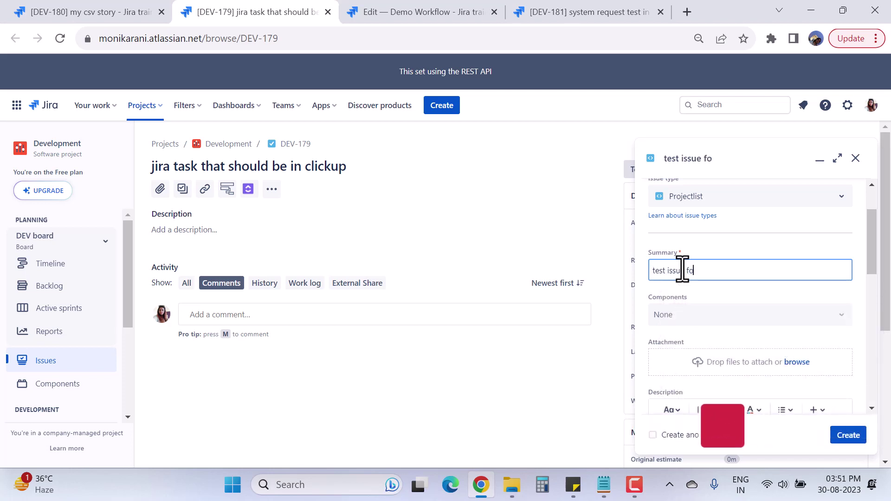
{"action": "type", "text": "r the workflow"}
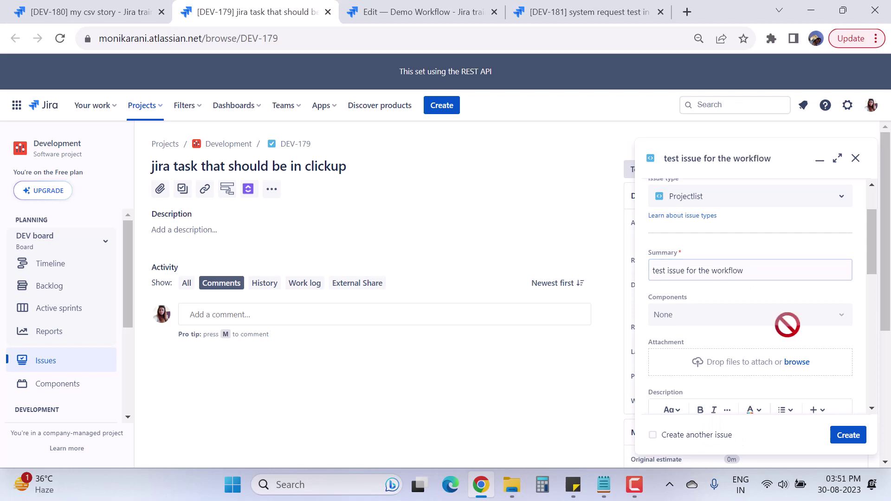
{"action": "scroll", "coordinate": [795, 351], "scroll_direction": "down", "scroll_amount": 3}
{"action": "left_click", "coordinate": [851, 437]}
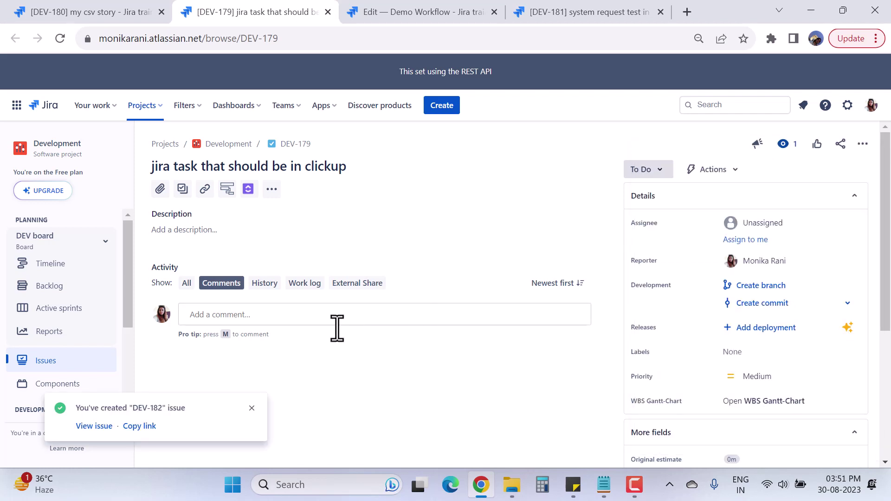
Open the new Projectlist issue in a separate browser tab, check its available transitions and view its workflow diagram
{"action": "middle_click", "coordinate": [99, 428]}
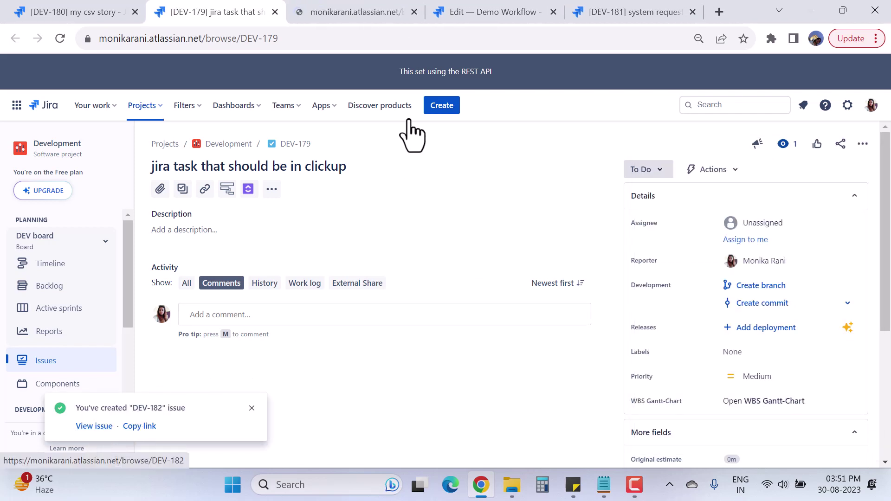
{"action": "left_click", "coordinate": [371, 11]}
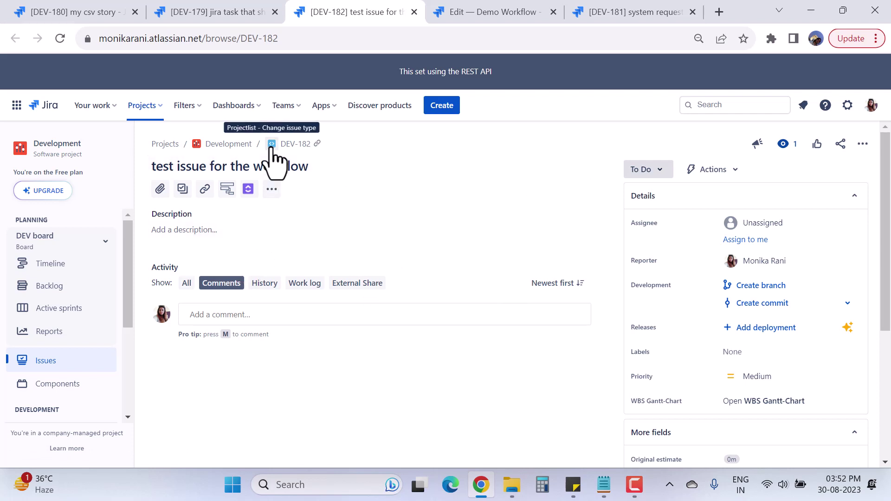
{"action": "left_click", "coordinate": [659, 169]}
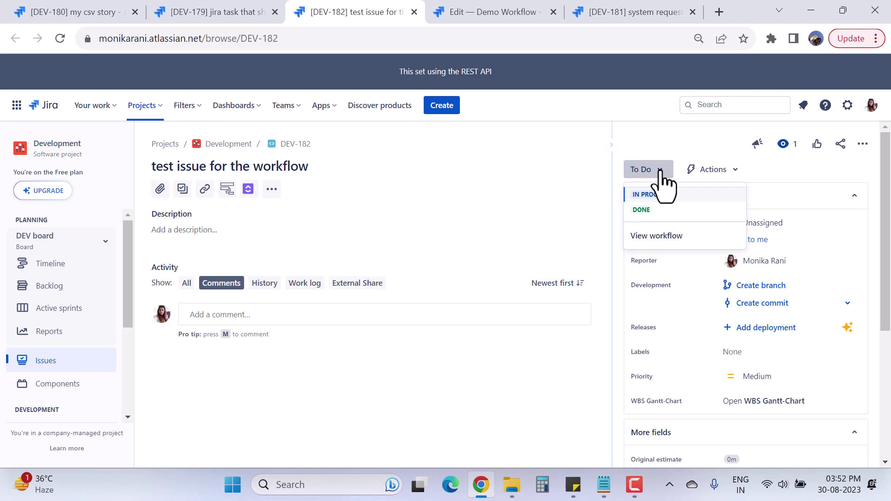
{"action": "left_click", "coordinate": [654, 238]}
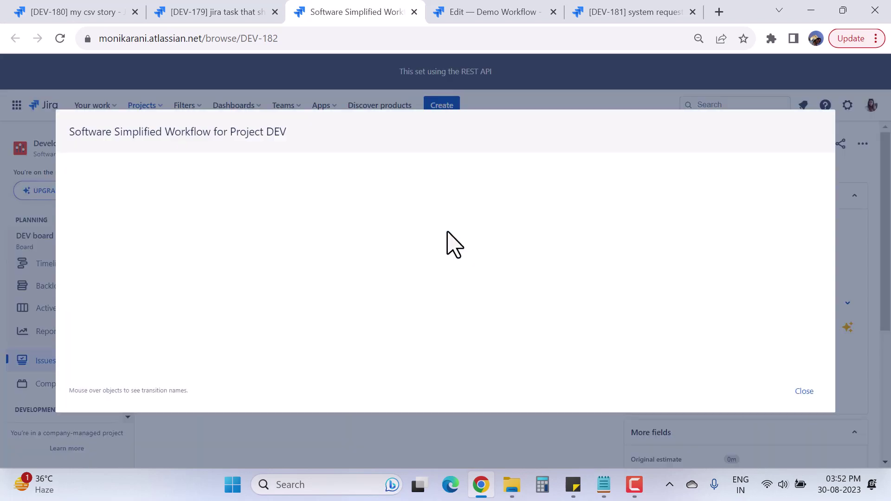
{"action": "left_click_drag", "start_coordinate": [81, 132], "coordinate": [227, 140]}
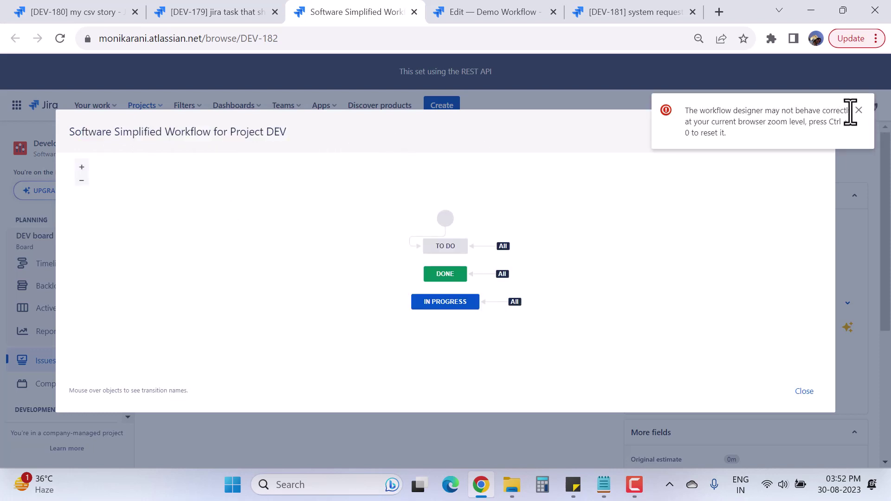
{"action": "left_click", "coordinate": [859, 110]}
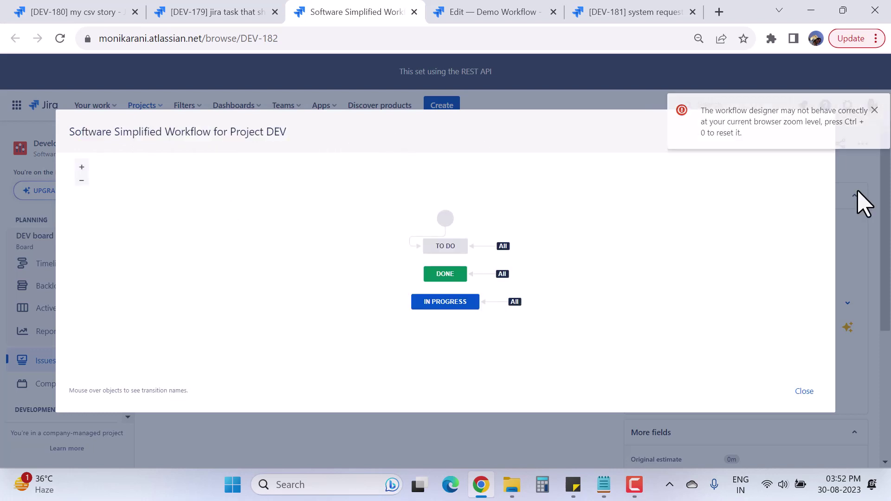
{"action": "left_click", "coordinate": [805, 392]}
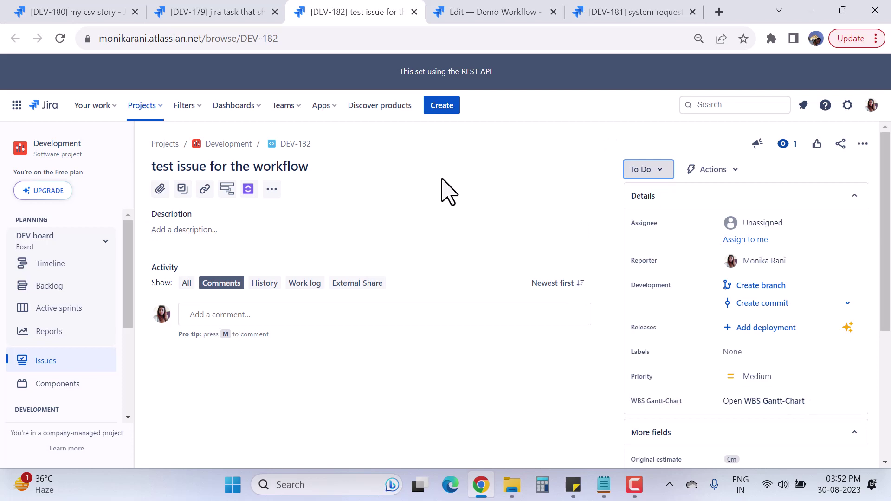
Go back to story DEV-180 and task DEV-179 to compare them with the Projectlist issue
{"action": "left_click", "coordinate": [50, 12]}
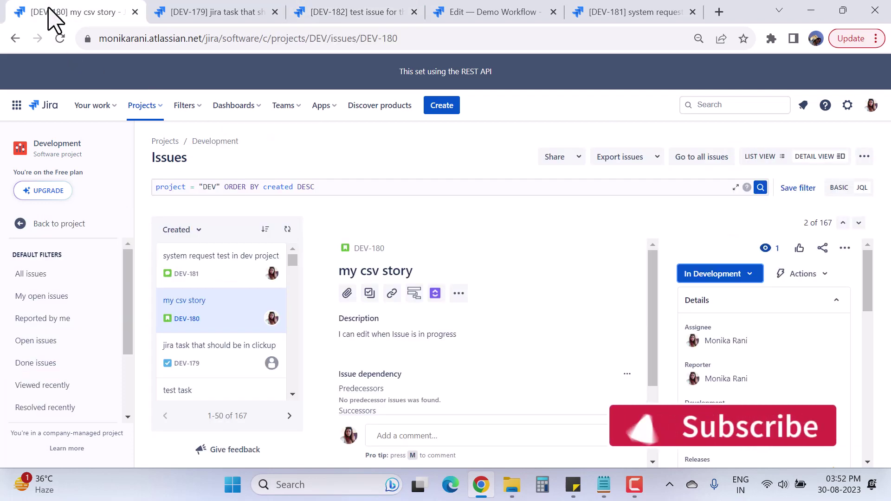
{"action": "left_click", "coordinate": [212, 14]}
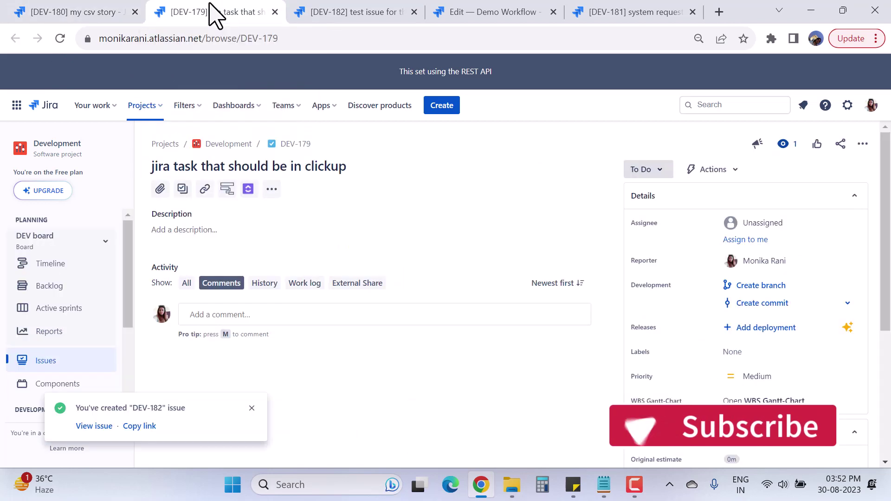